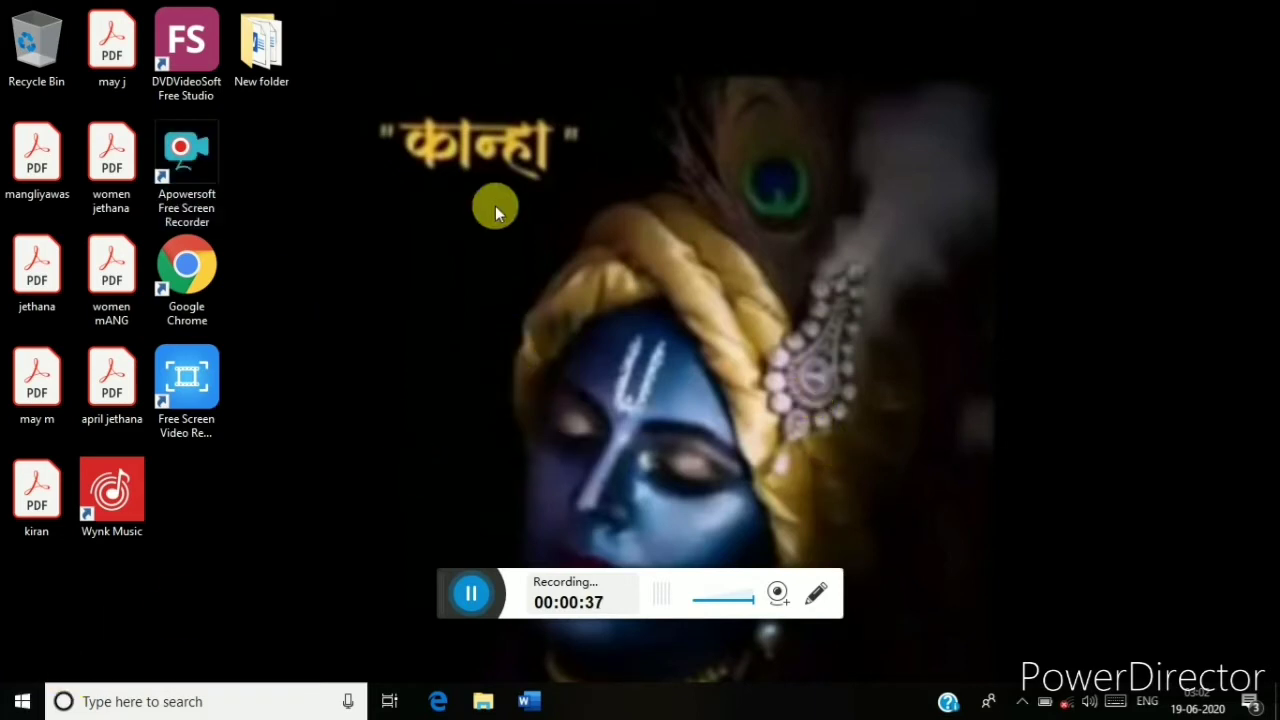
# Open the driver disc in DVD RW Drive (E:) from This PC.
pyautogui.press('super+e')
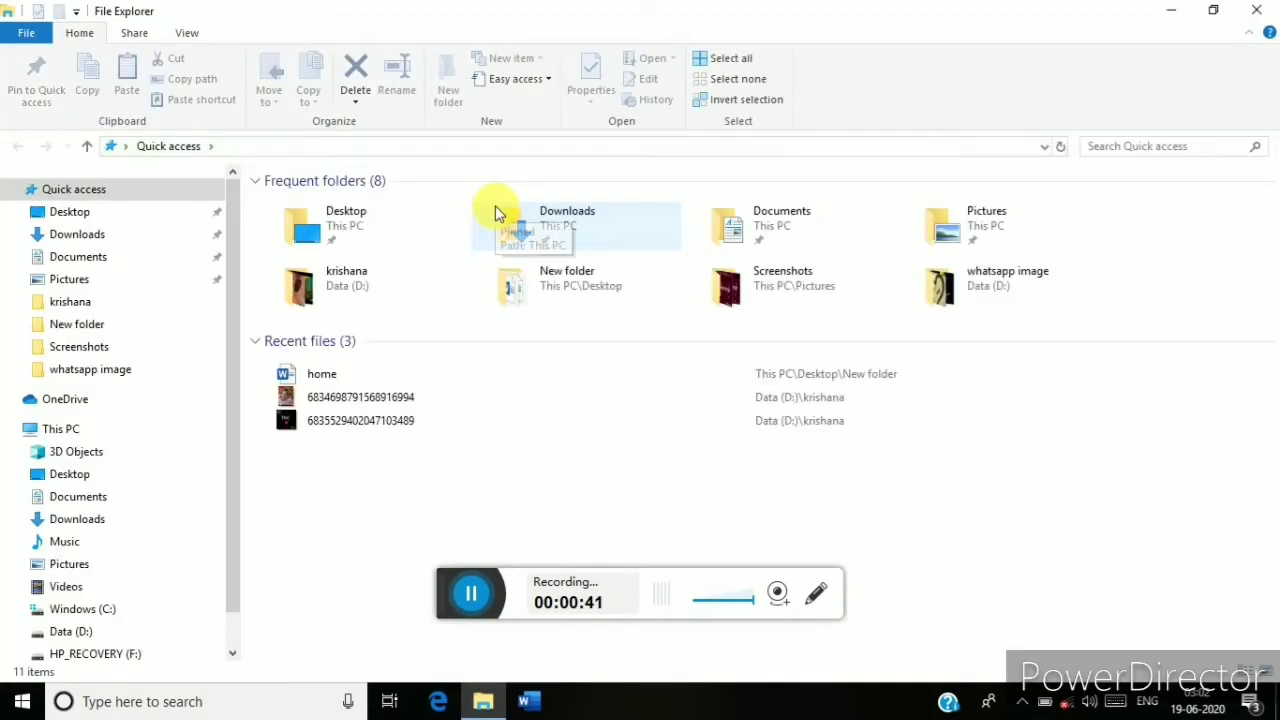
pyautogui.doubleClick(137, 425)
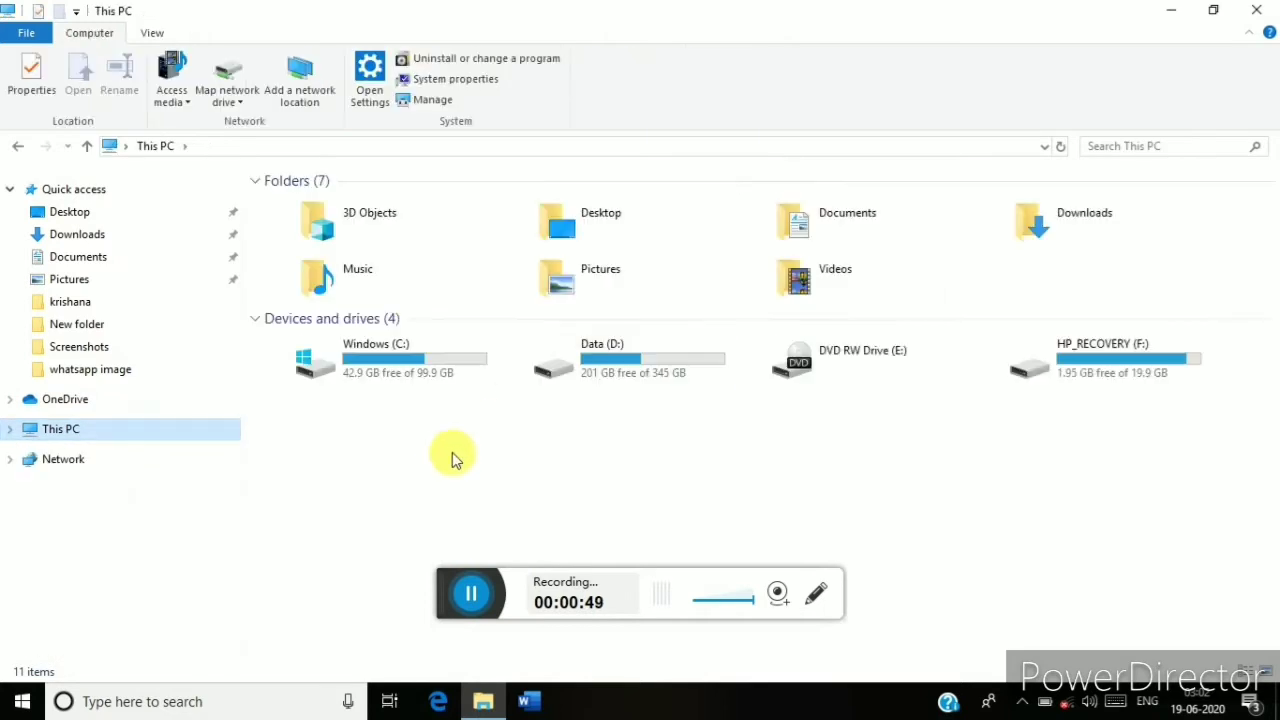
pyautogui.doubleClick(844, 374)
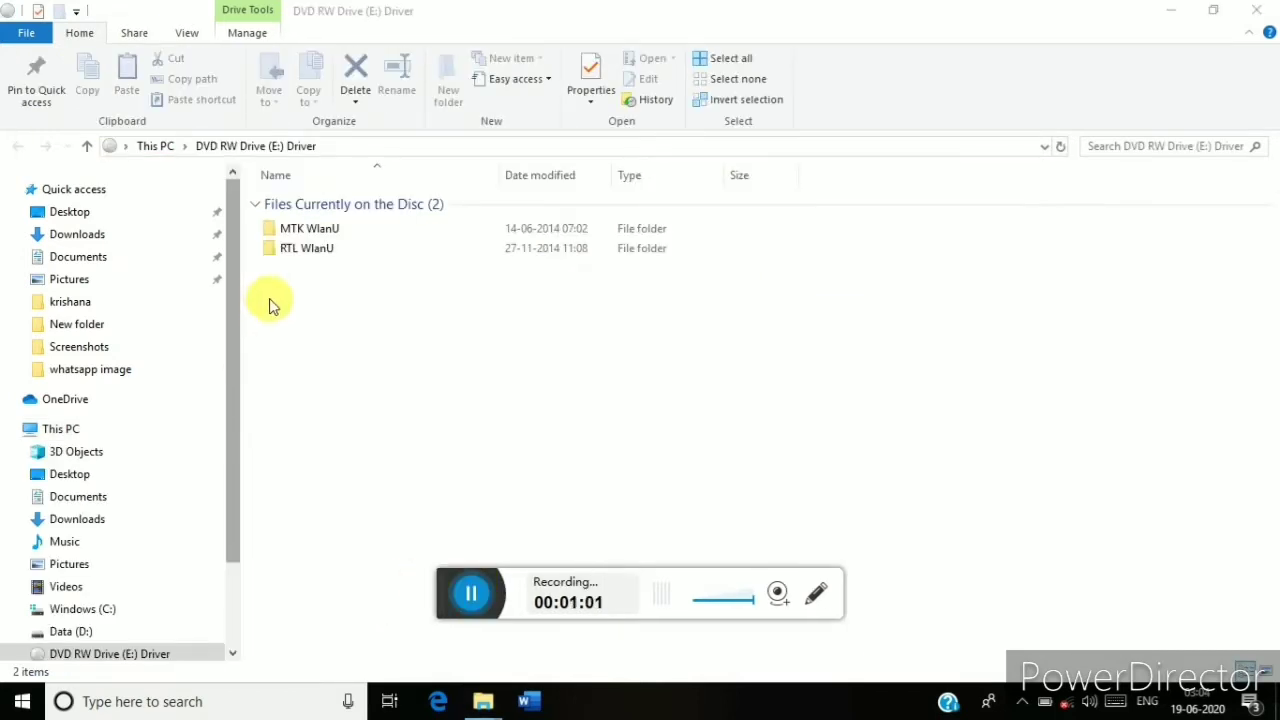
# Look inside MTK WlanU, then go to the RTL WlanU folder and select its Windows folder.
pyautogui.doubleClick(316, 231)
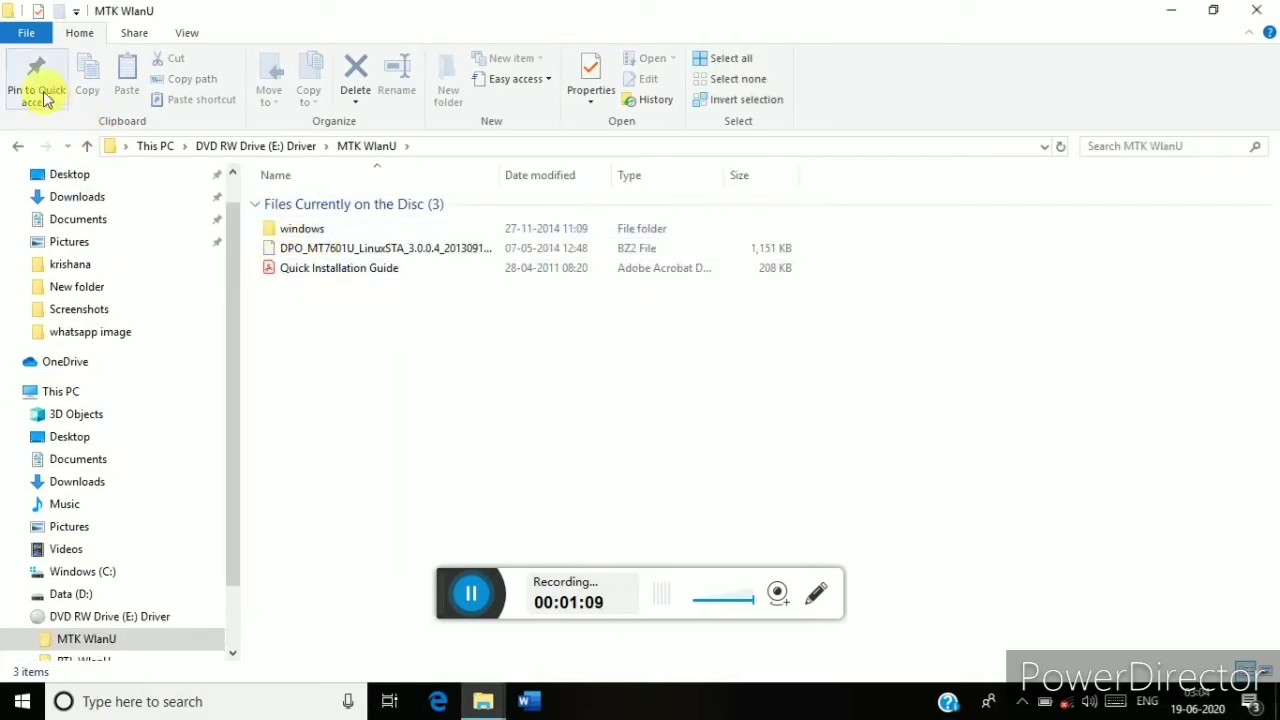
pyautogui.hotkey('alt', 'Left')
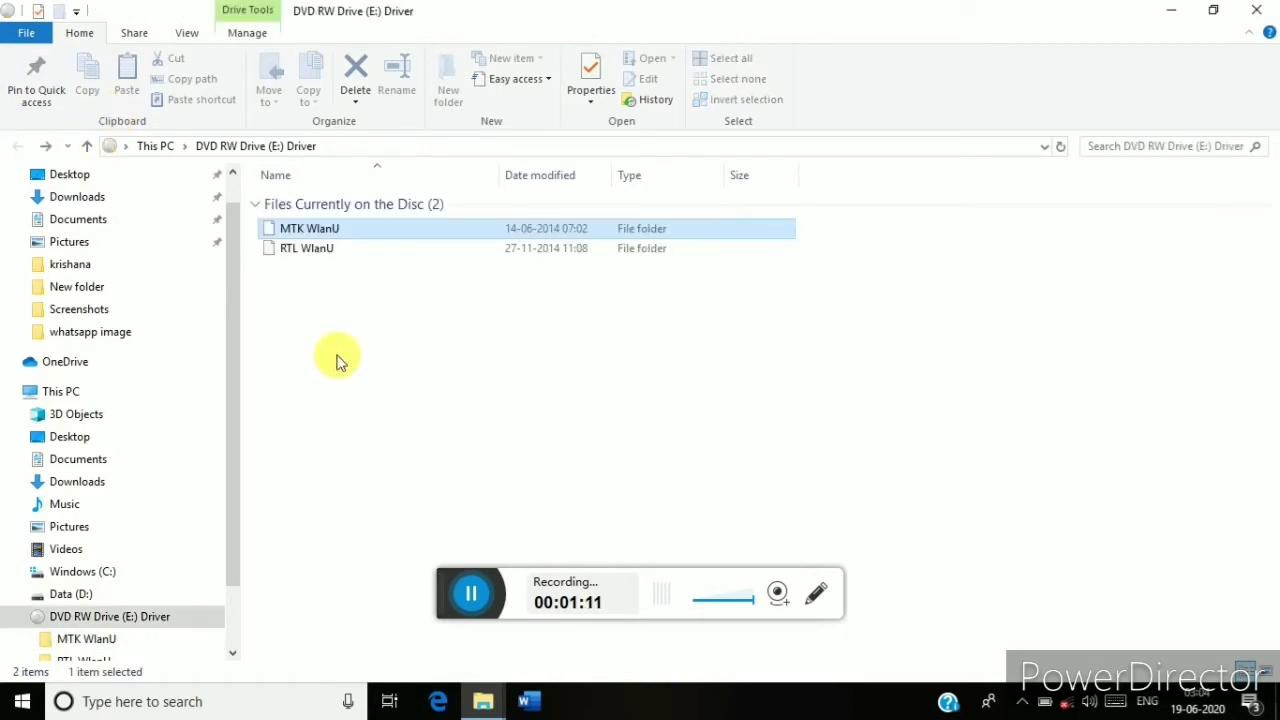
pyautogui.press('Down')
pyautogui.press('Return')
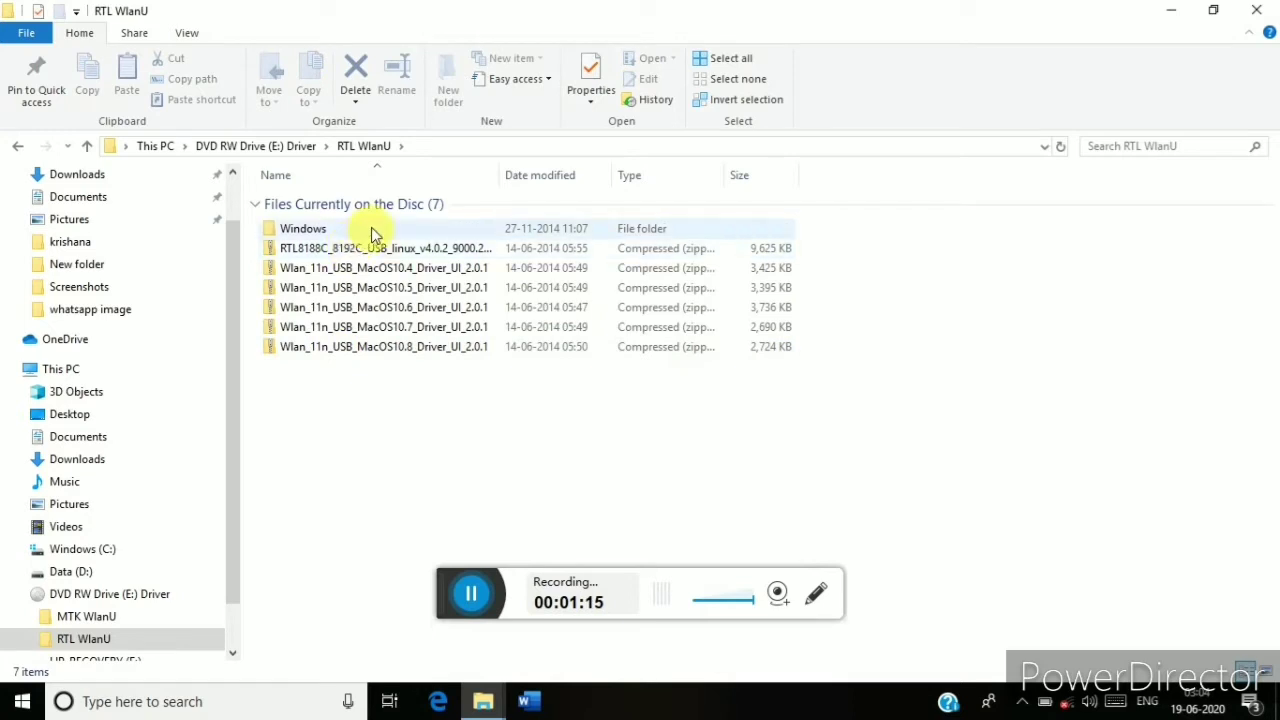
pyautogui.click(372, 232)
# In RTL WlanU\Windows, skip the setup.ico file and launch the Setup application.
pyautogui.doubleClick(372, 232)
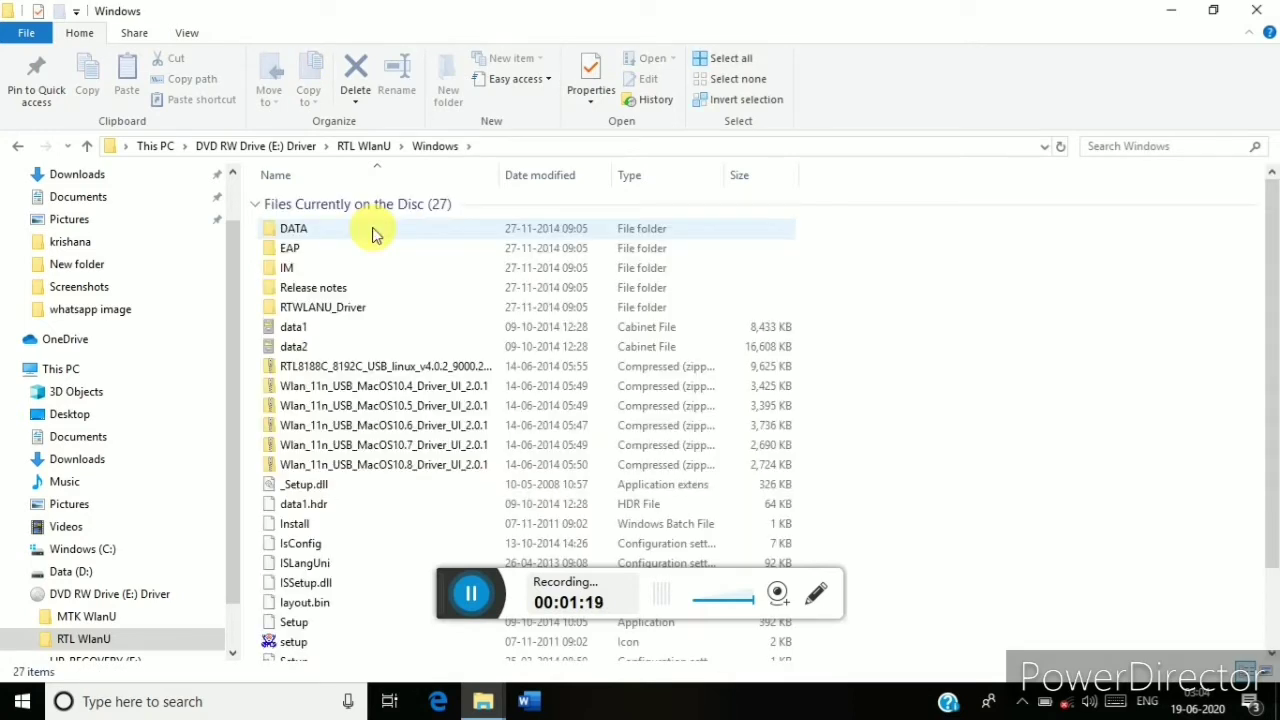
pyautogui.press('Down')
pyautogui.press('Down')
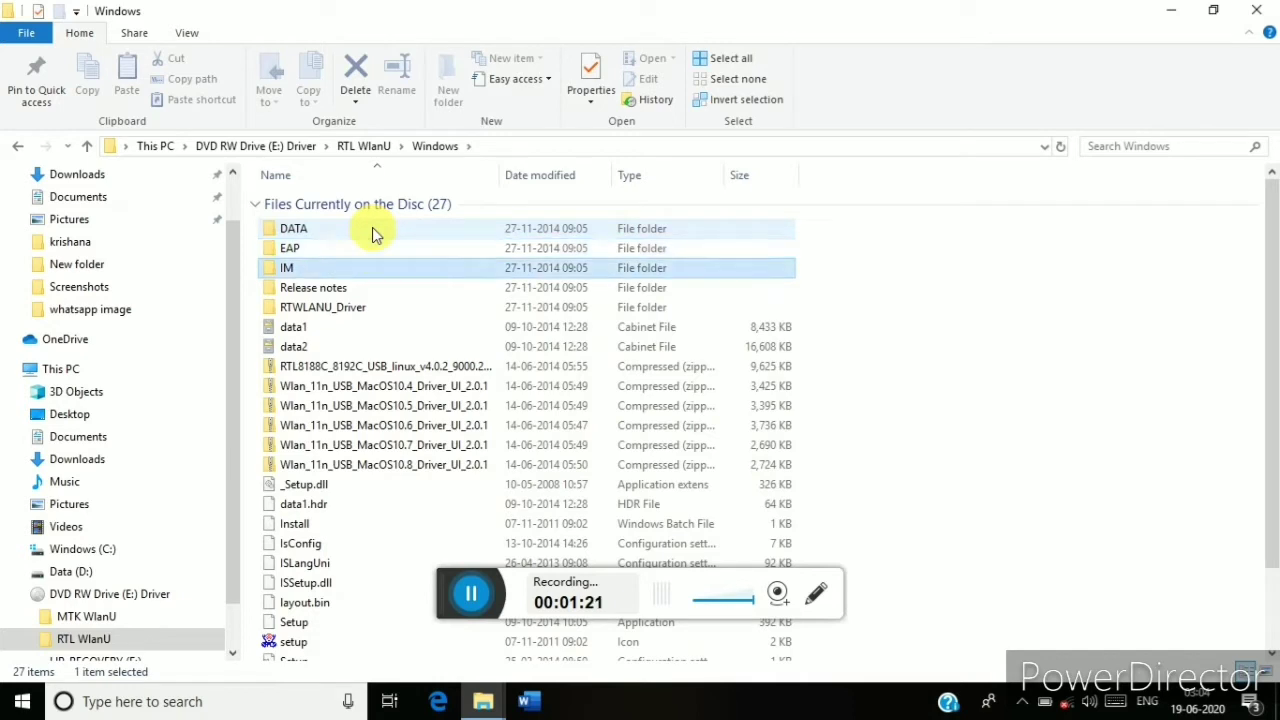
pyautogui.press('Down')
pyautogui.press('Down')
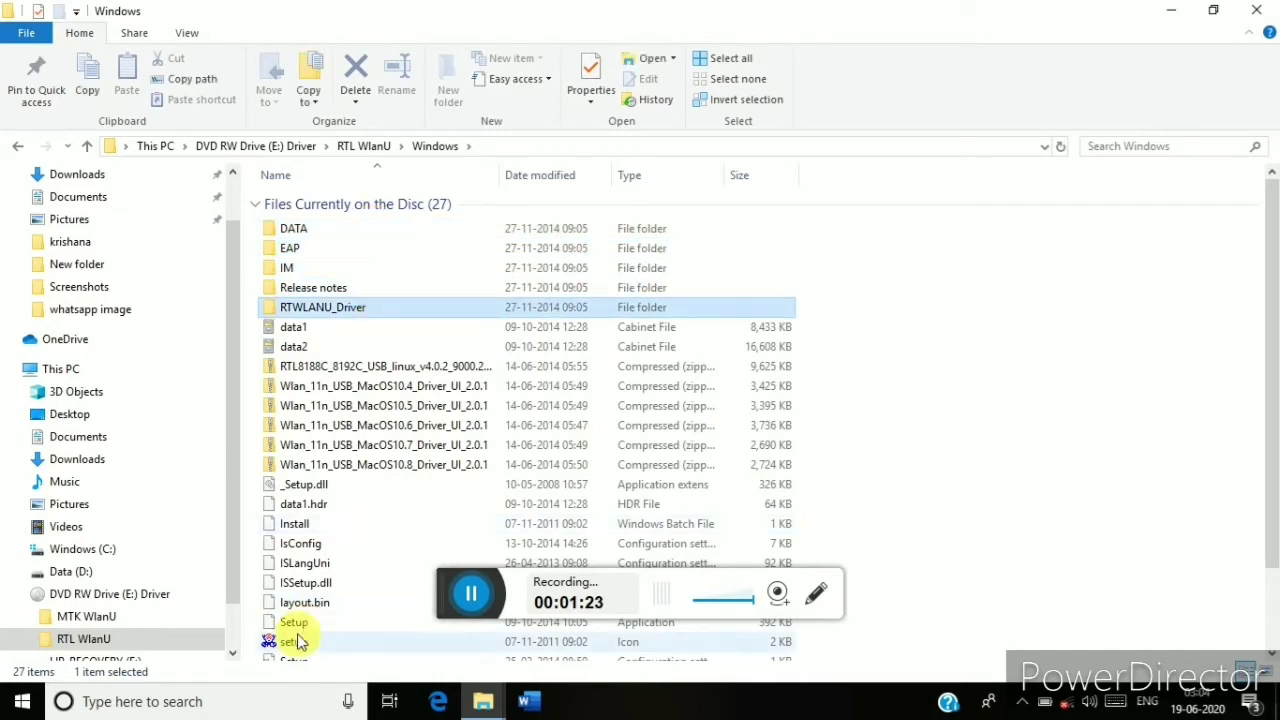
pyautogui.click(297, 642)
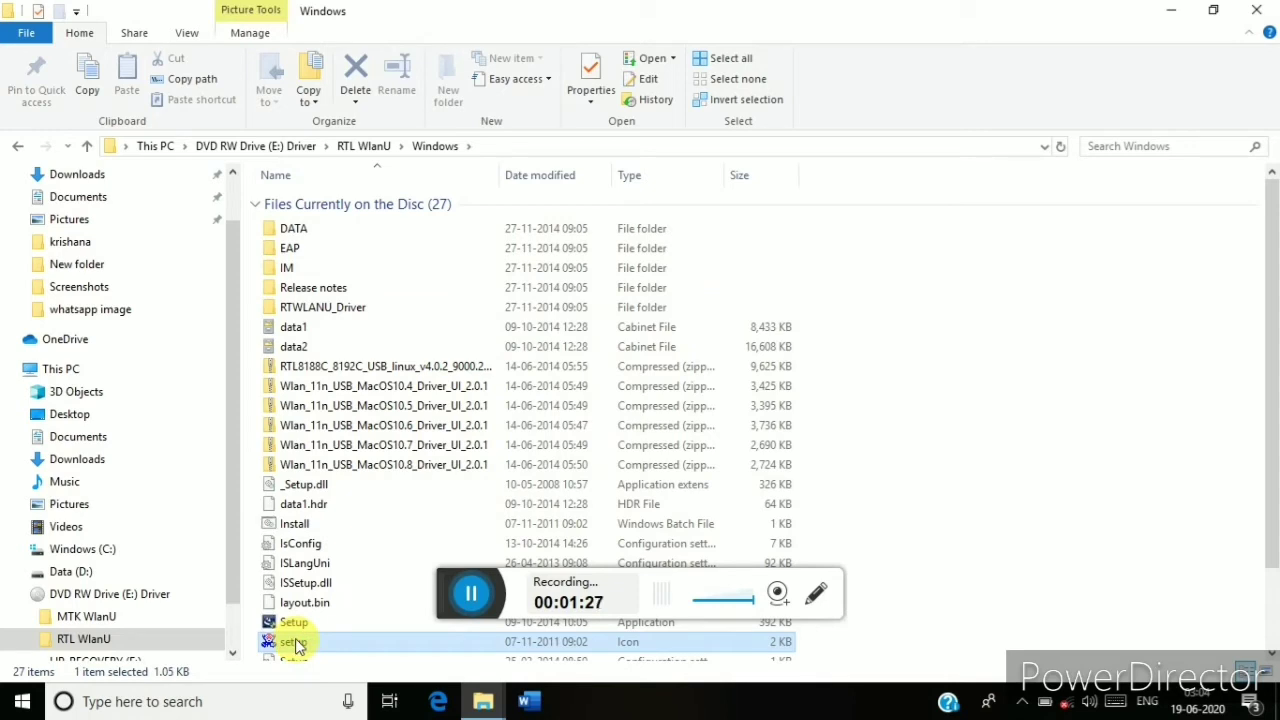
pyautogui.doubleClick(297, 642)
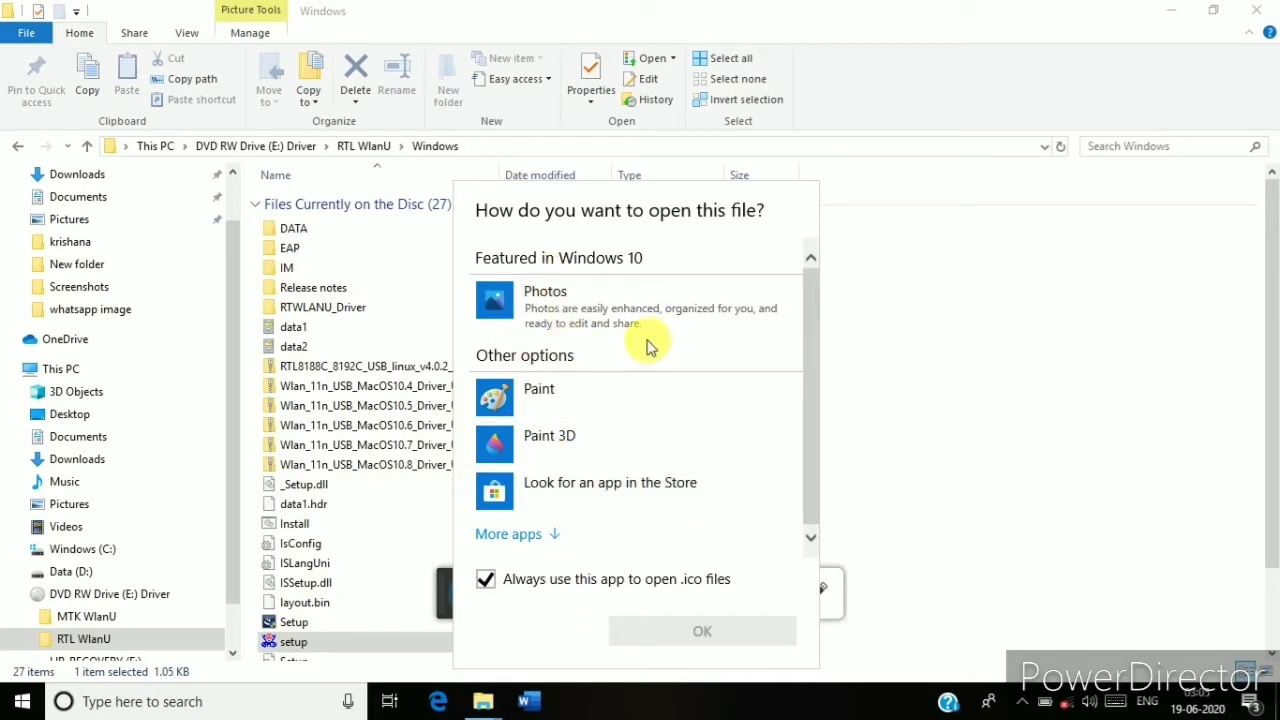
pyautogui.doubleClick(303, 612)
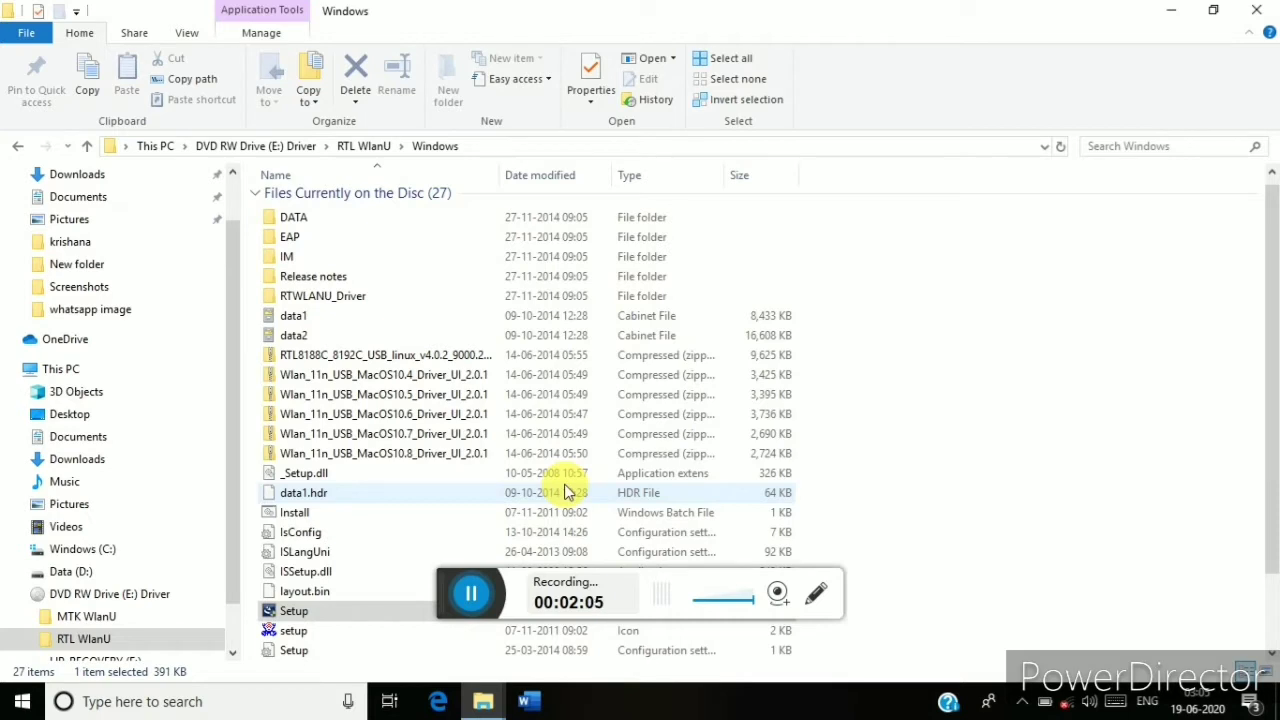
# Keep the REALTEK USB Wireless LAN Driver setup progress window in focus while it installs.
pyautogui.click(483, 594)
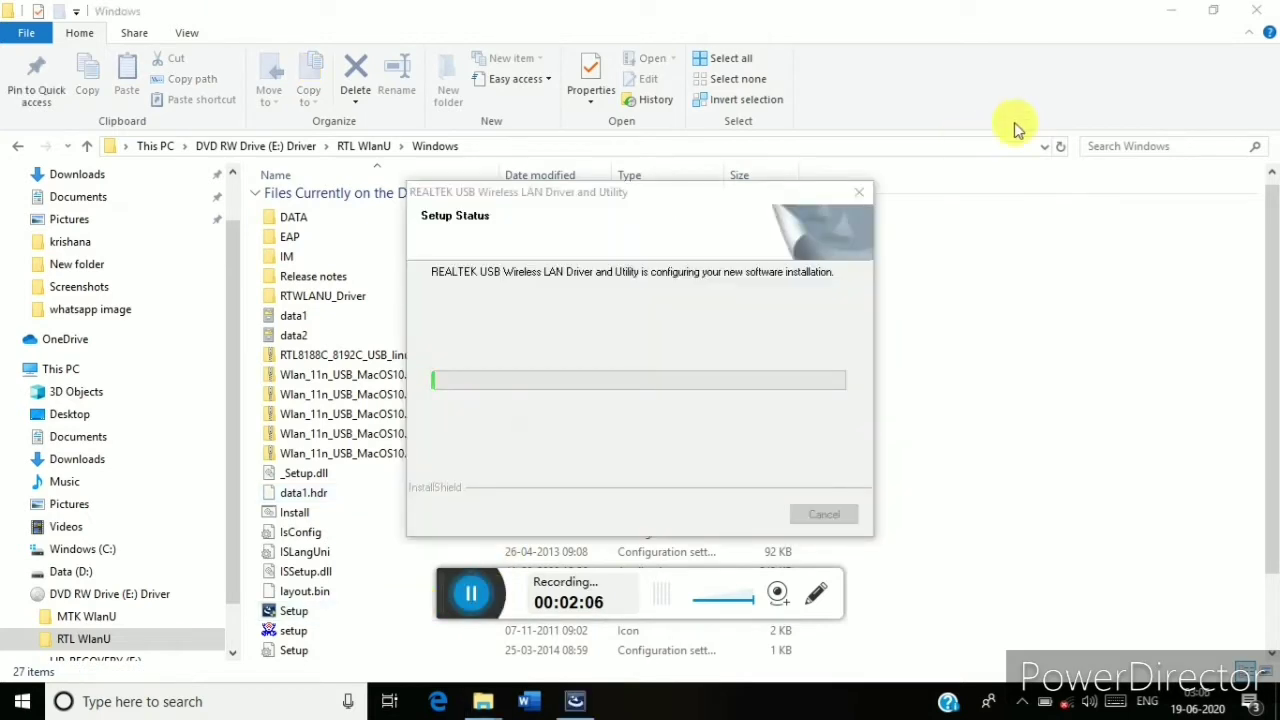
pyautogui.click(864, 189)
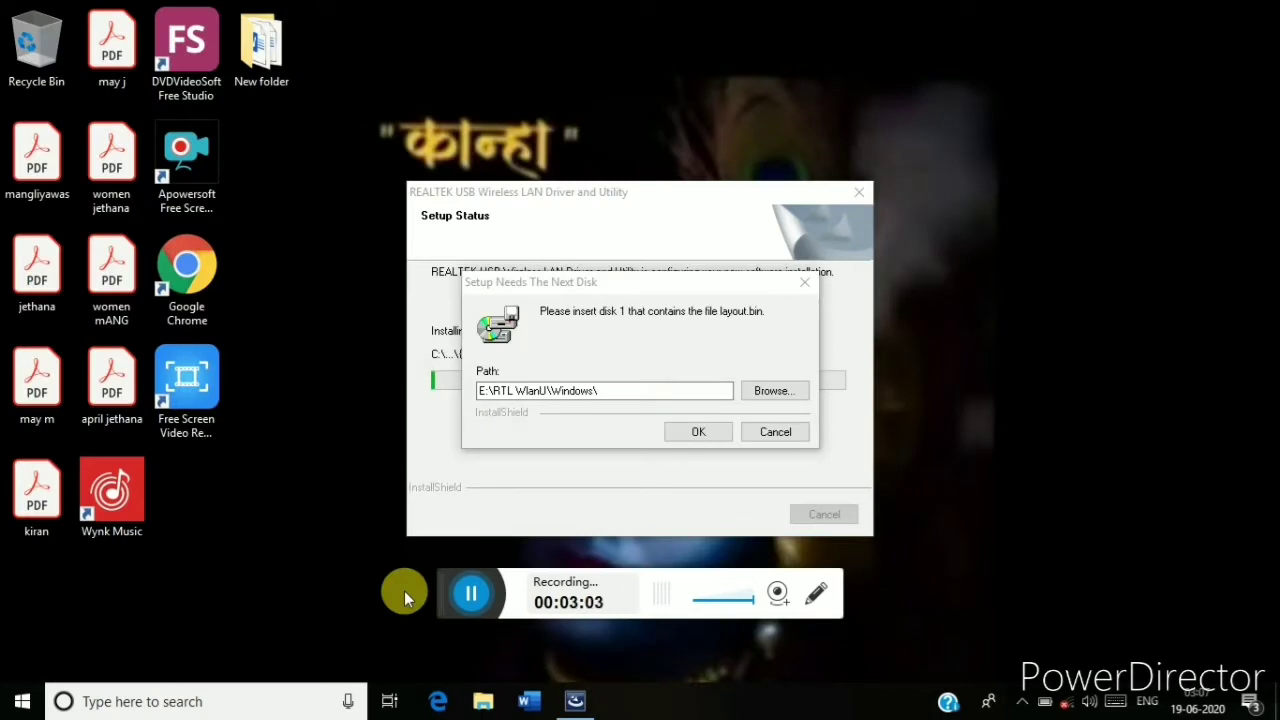
# Retry the next-disk prompt with path E:\RTL WlanU\Windows\ and dismiss the file-not-found error.
pyautogui.click(750, 365)
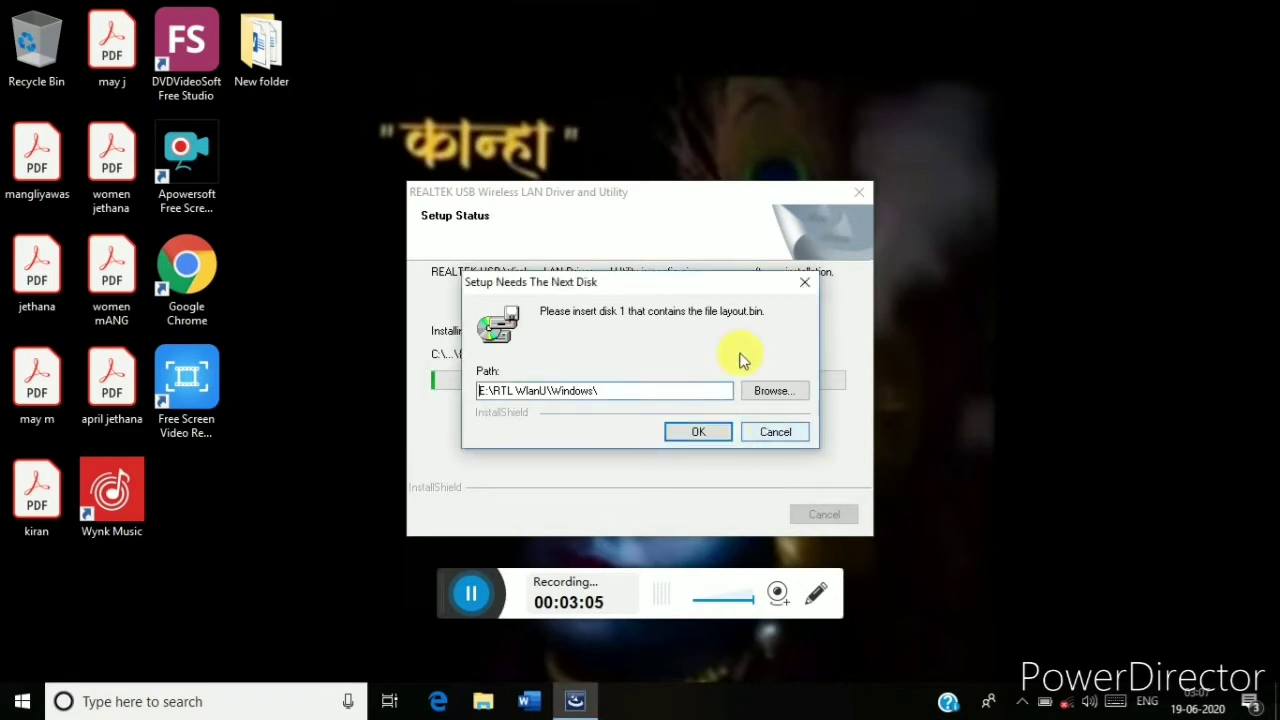
pyautogui.click(695, 433)
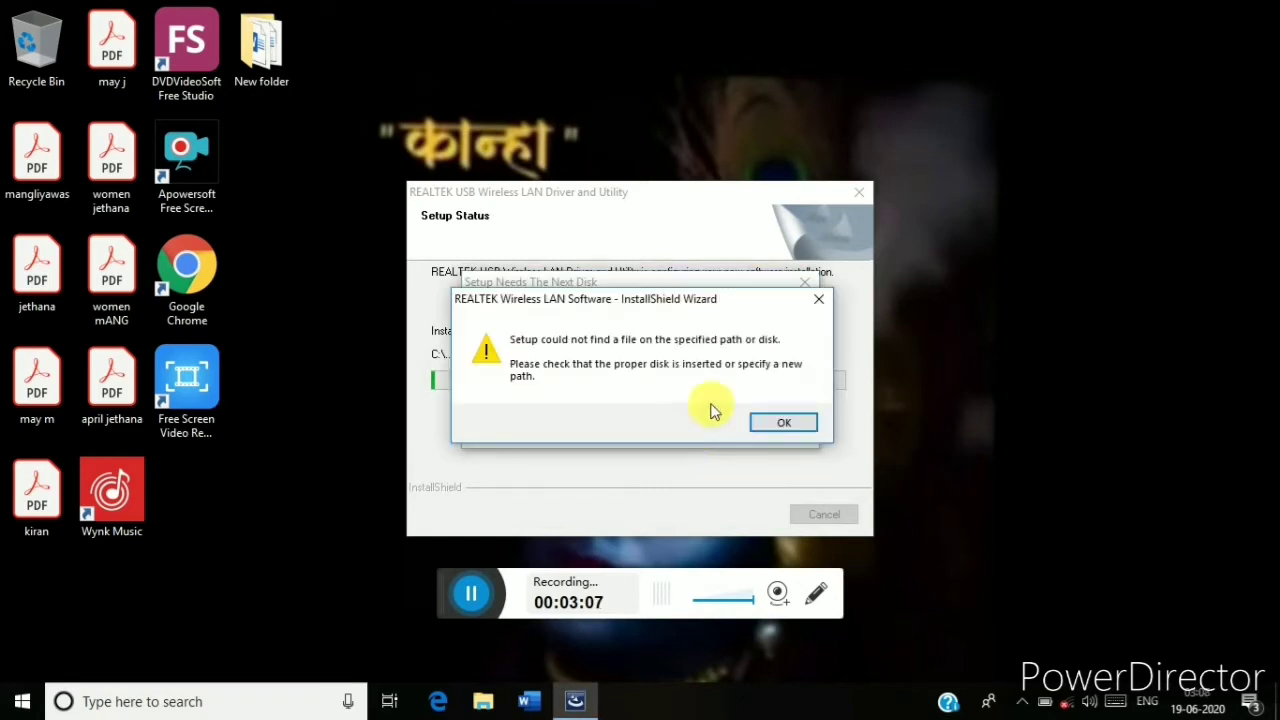
pyautogui.click(783, 423)
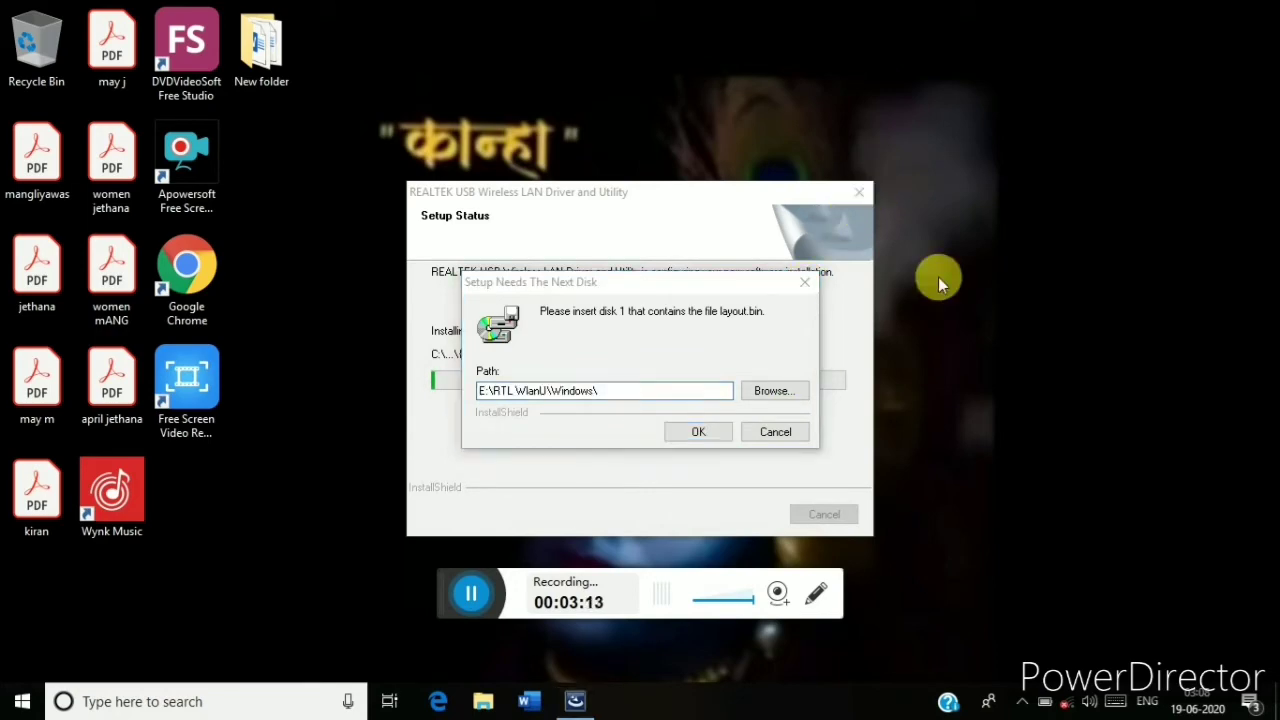
# Search 'control' from Start and open Control Panel's Uninstall a program list.
pyautogui.press('super')
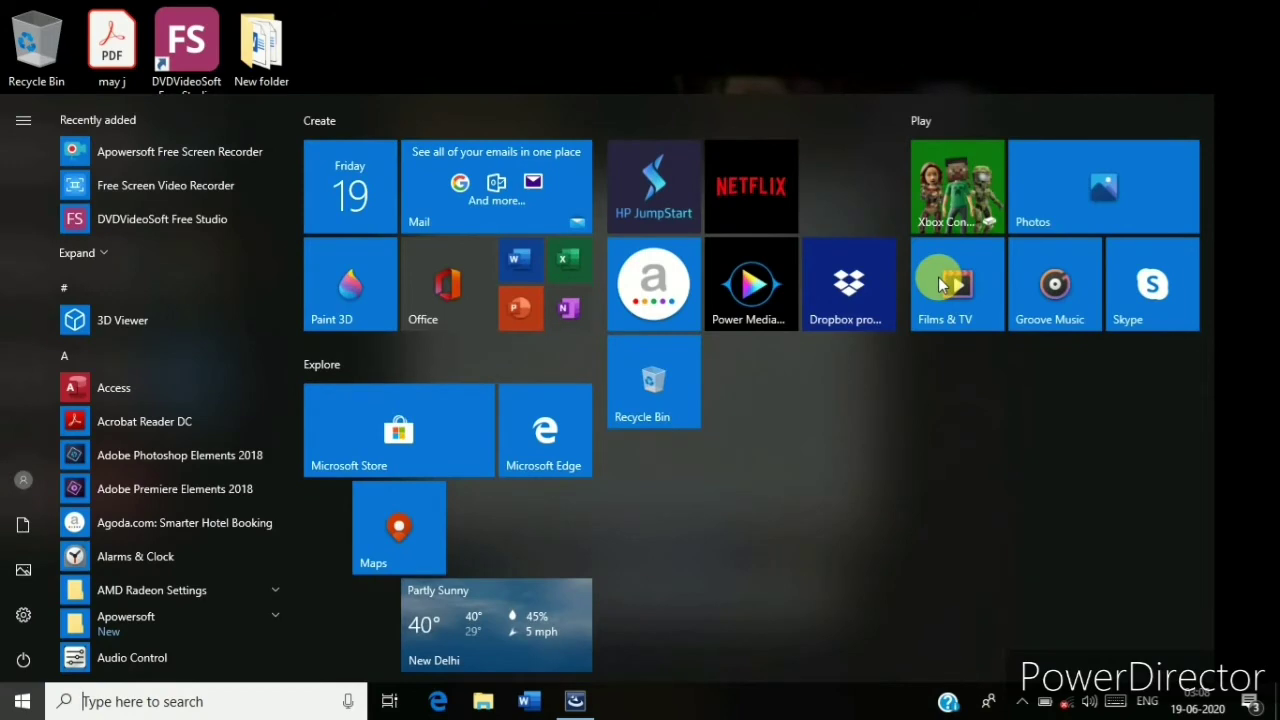
pyautogui.write('c')
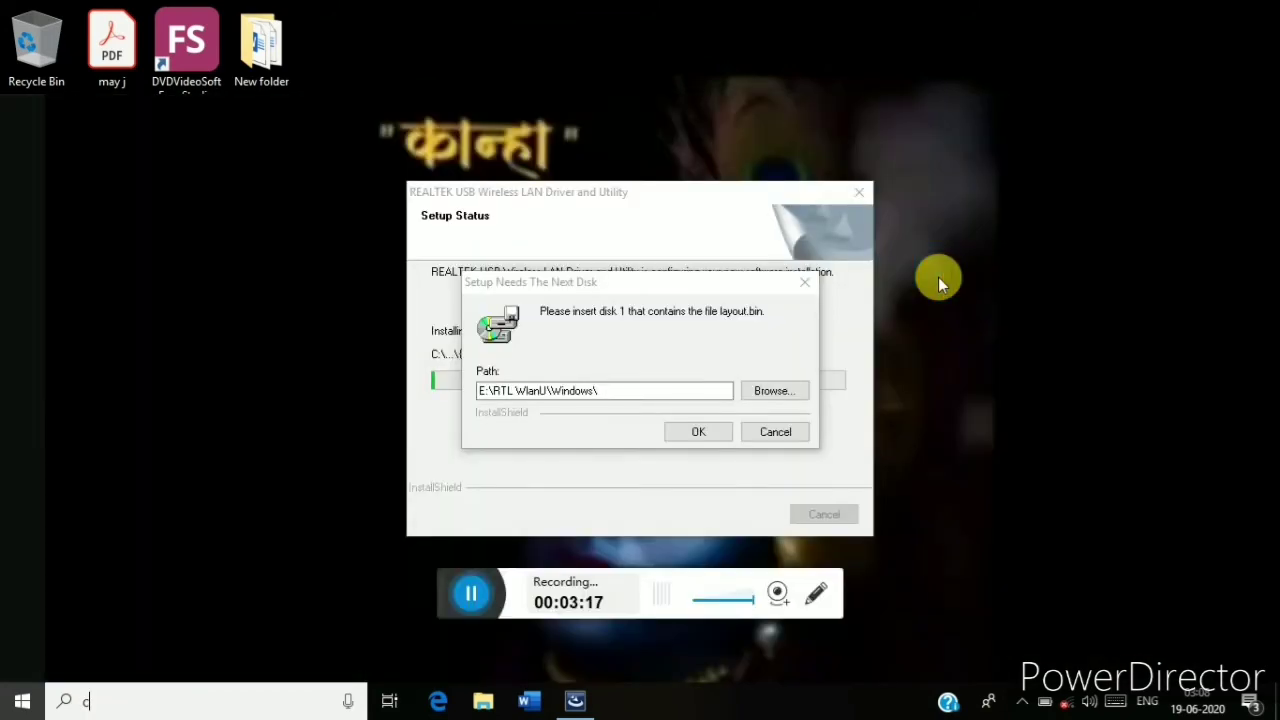
pyautogui.write('ontro')
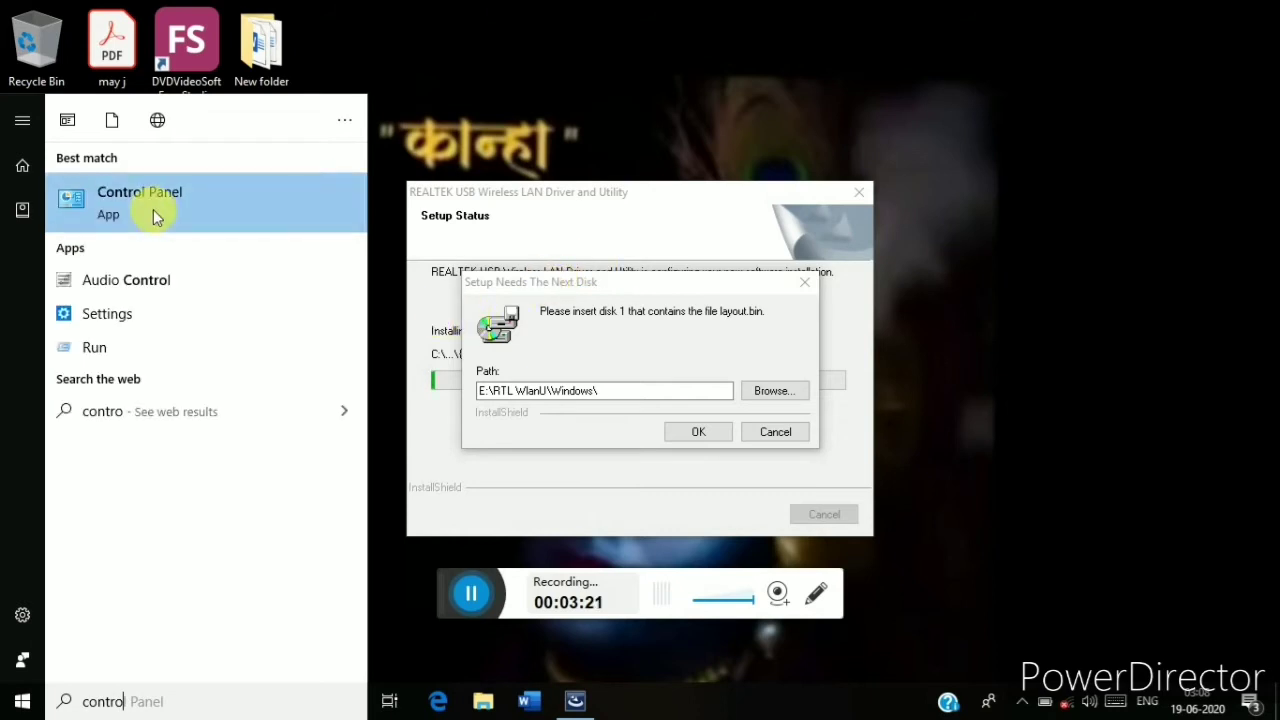
pyautogui.click(156, 210)
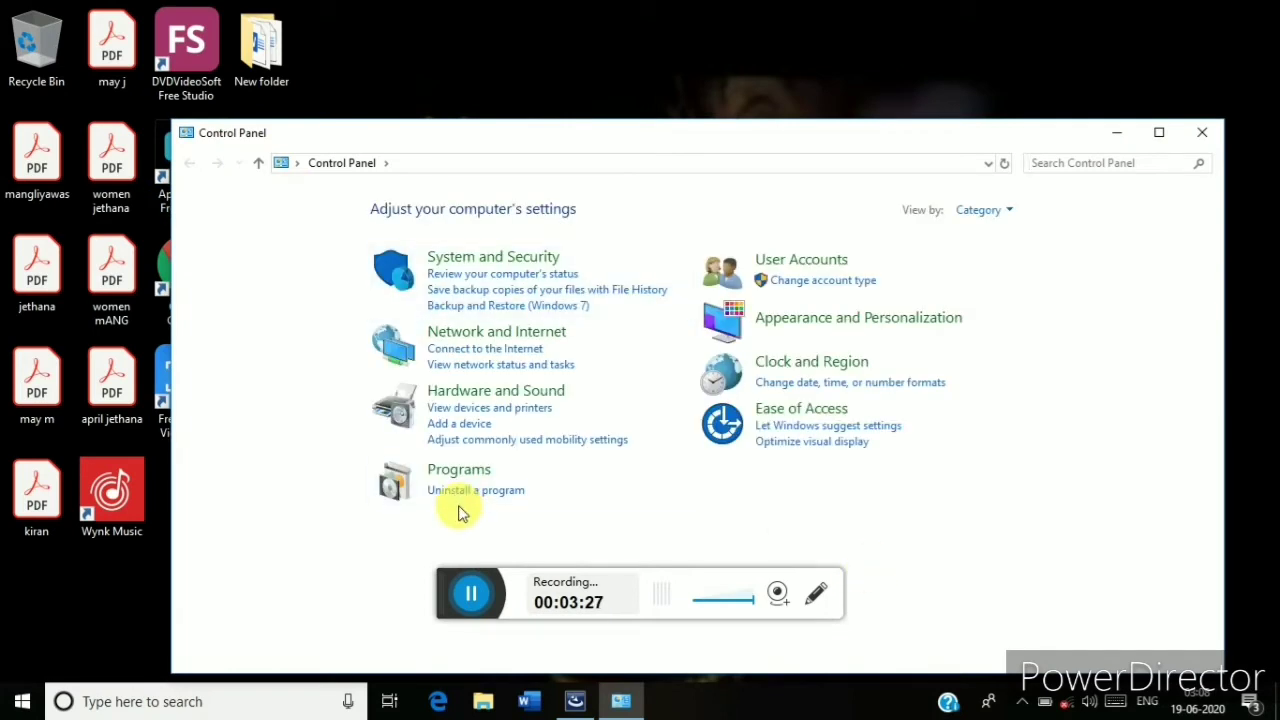
pyautogui.click(476, 490)
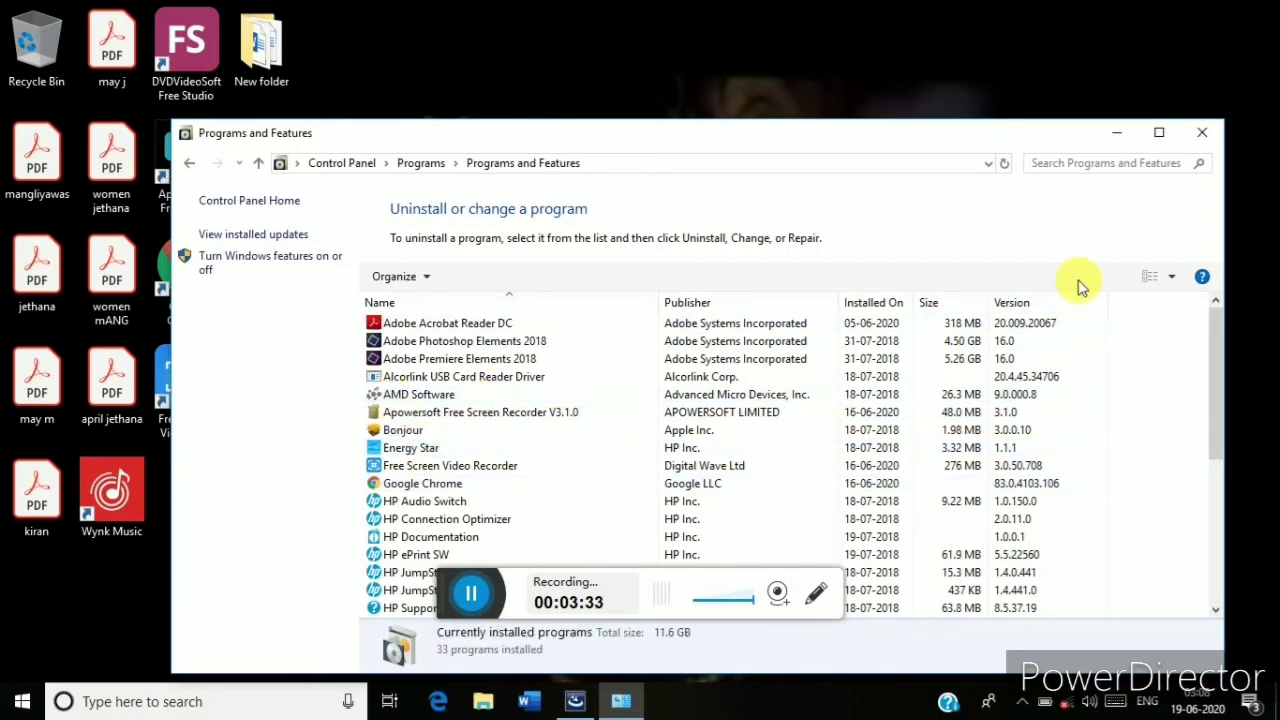
# Check Google Chrome's Uninstall option in the maximized programs list, then close it and reopen File Explorer.
pyautogui.click(1159, 133)
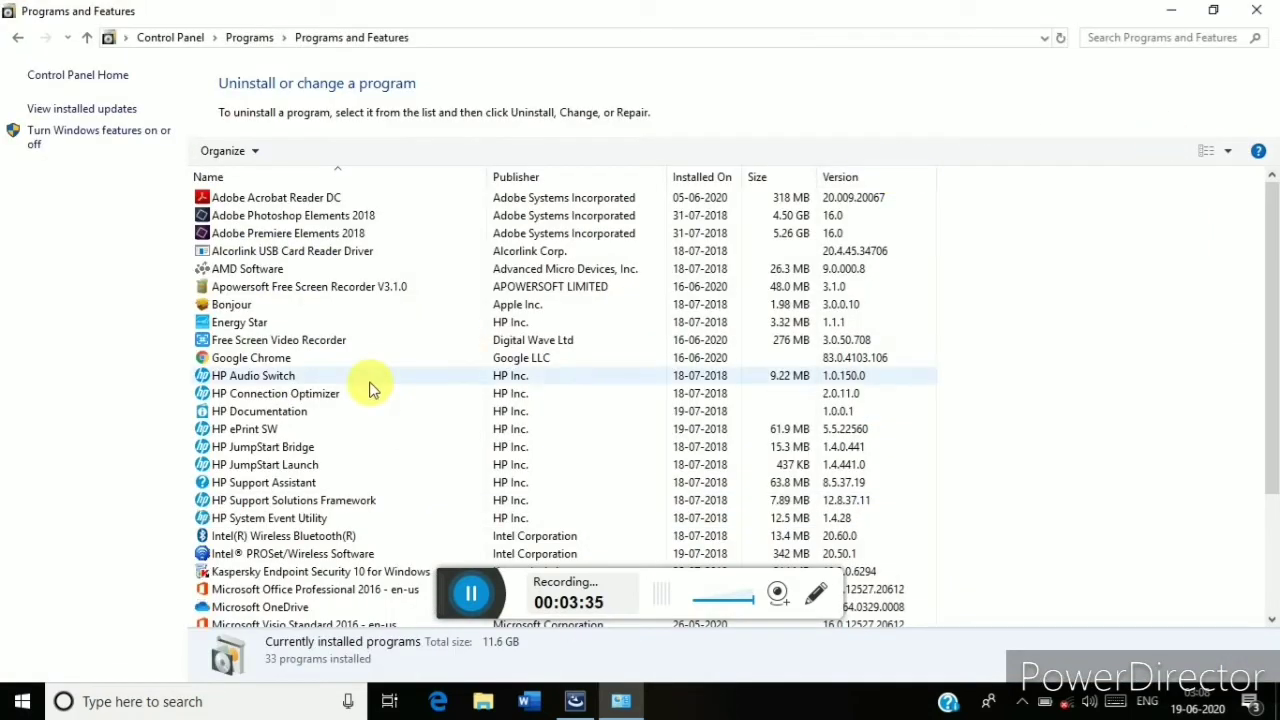
pyautogui.press('Down')
pyautogui.press('Down')
pyautogui.press('Down')
pyautogui.press('Down')
pyautogui.press('Down')
pyautogui.press('Down')
pyautogui.press('Down')
pyautogui.press('Down')
pyautogui.press('Down')
pyautogui.press('Down')
pyautogui.press('Down')
pyautogui.press('Down')
pyautogui.press('Down')
pyautogui.press('Down')
pyautogui.press('Down')
pyautogui.press('Down')
pyautogui.press('Down')
pyautogui.press('Down')
pyautogui.press('Down')
pyautogui.press('Down')
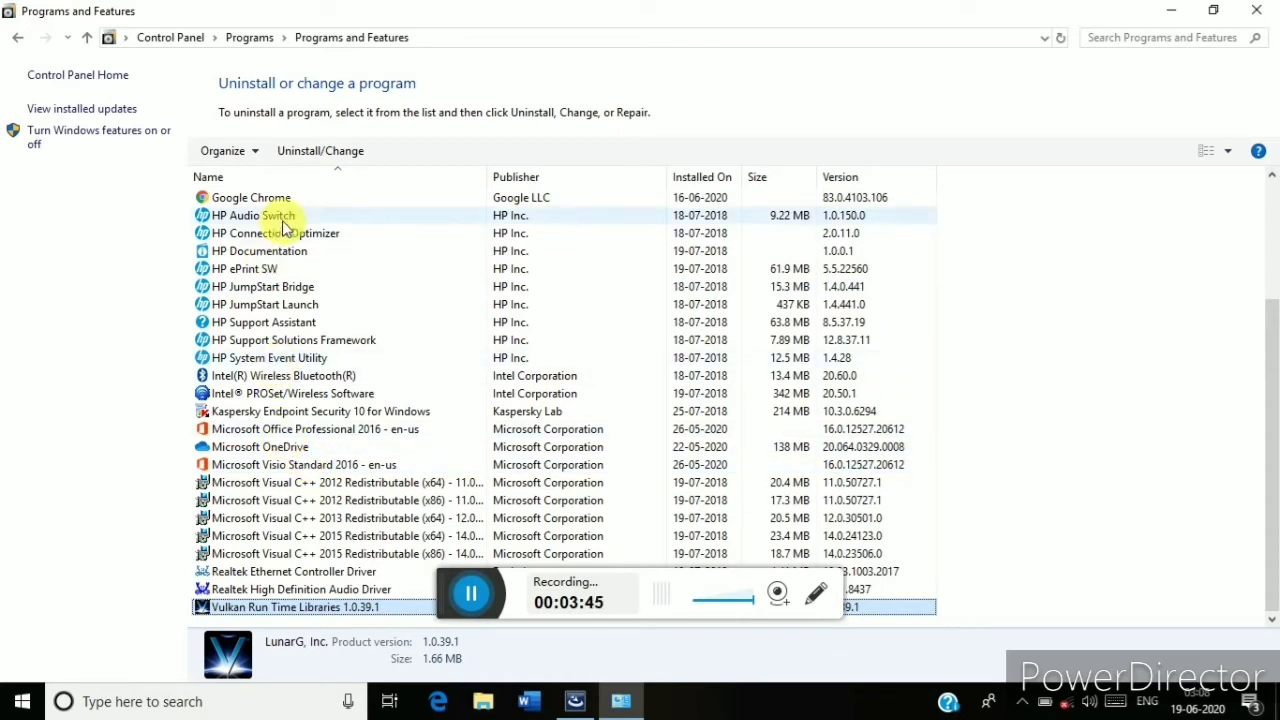
pyautogui.click(306, 200)
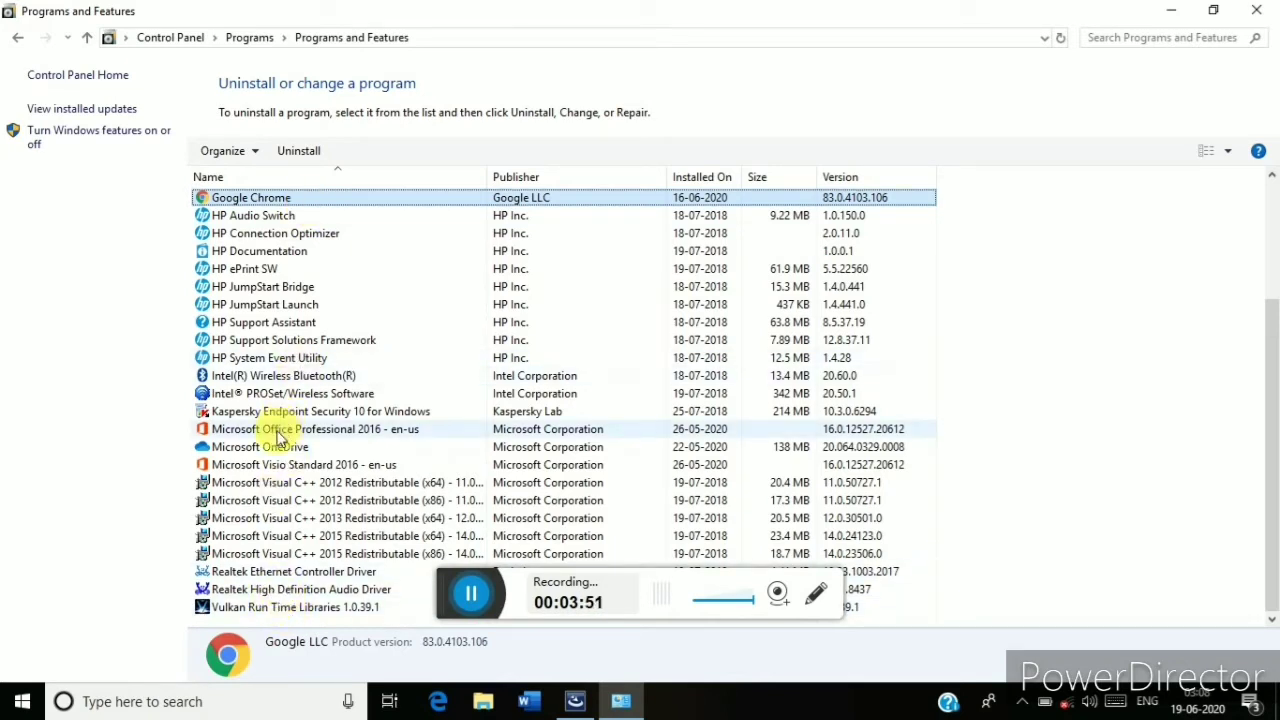
pyautogui.rightClick(284, 206)
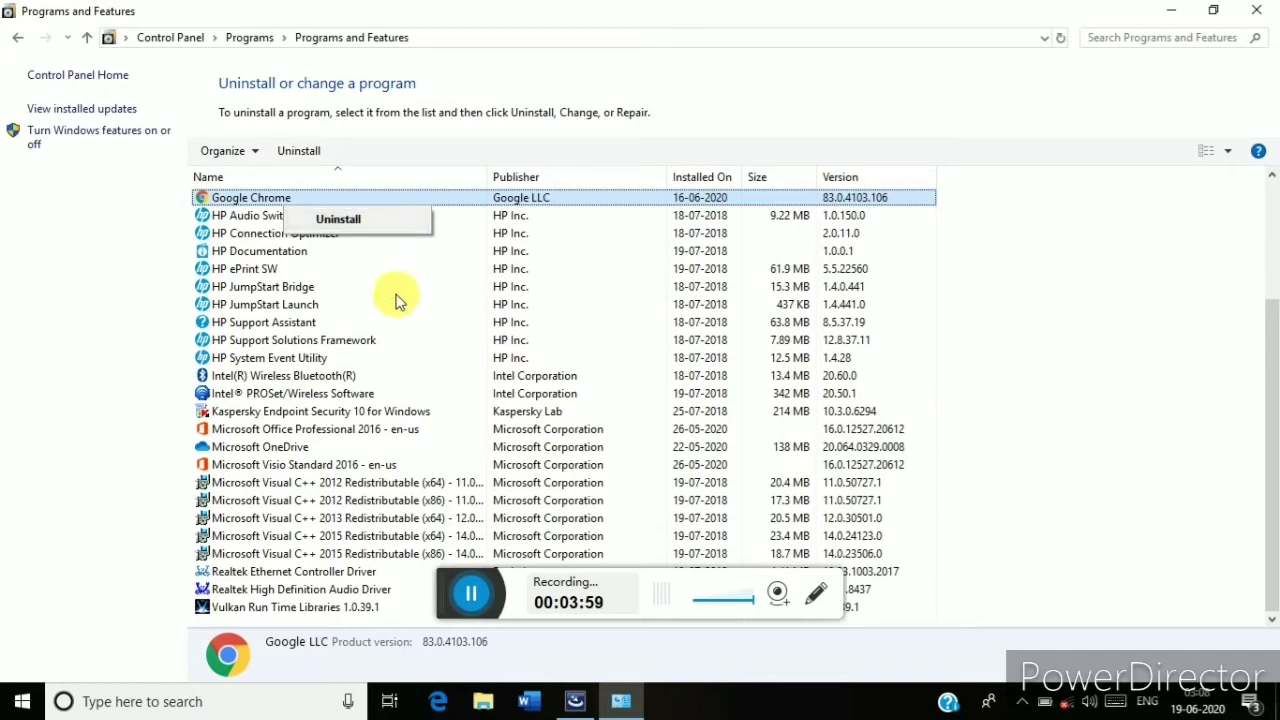
pyautogui.click(481, 588)
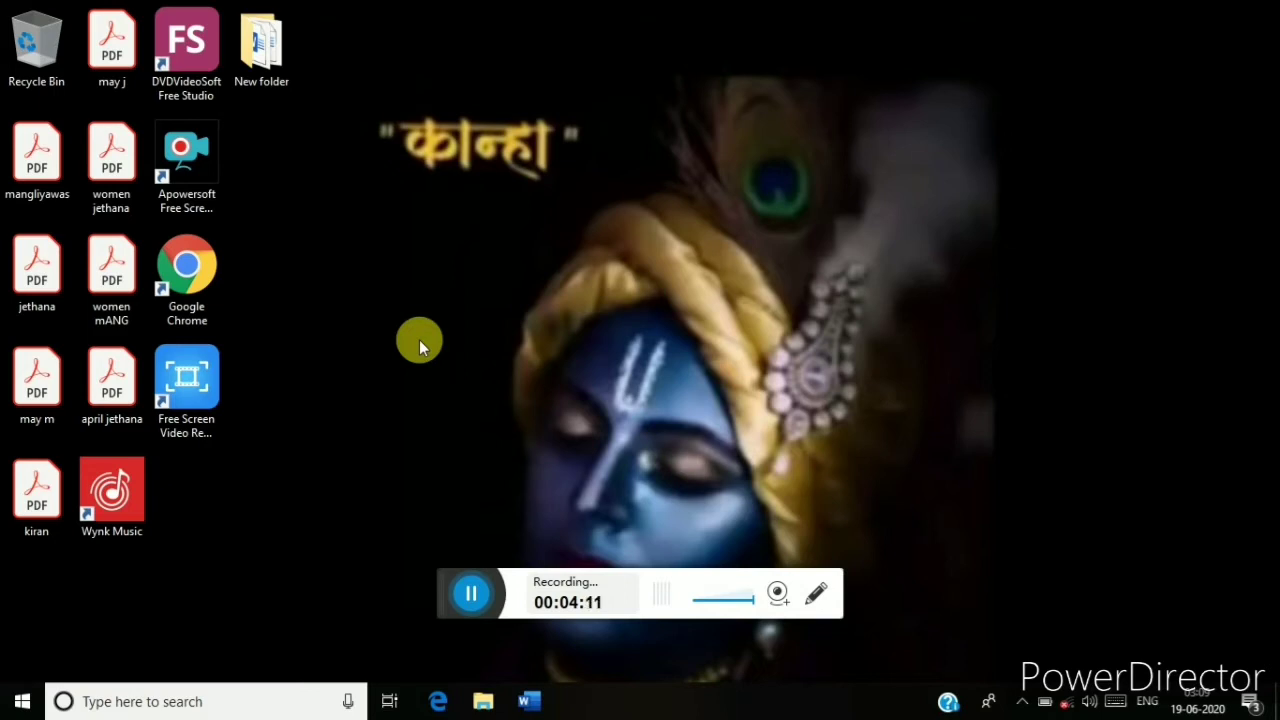
pyautogui.press('super+e')
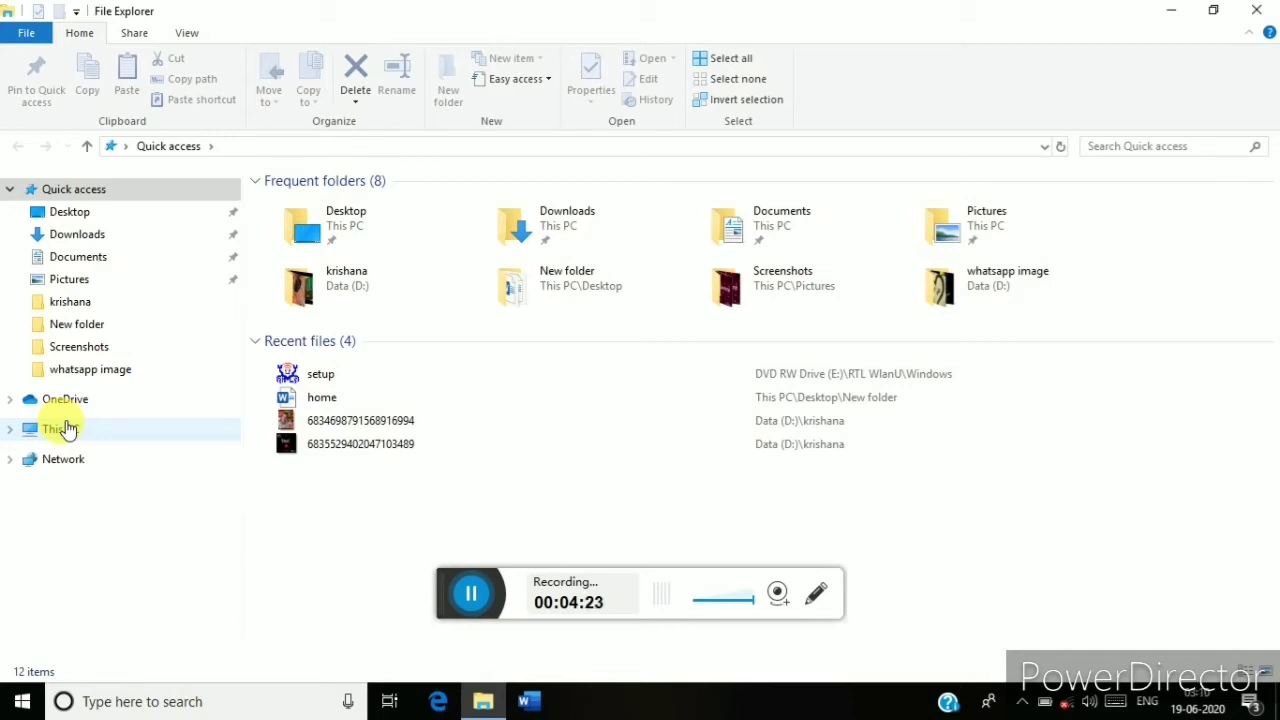
# Close the File Explorer window and bring up the Start menu.
pyautogui.click(1256, 10)
pyautogui.press('super')
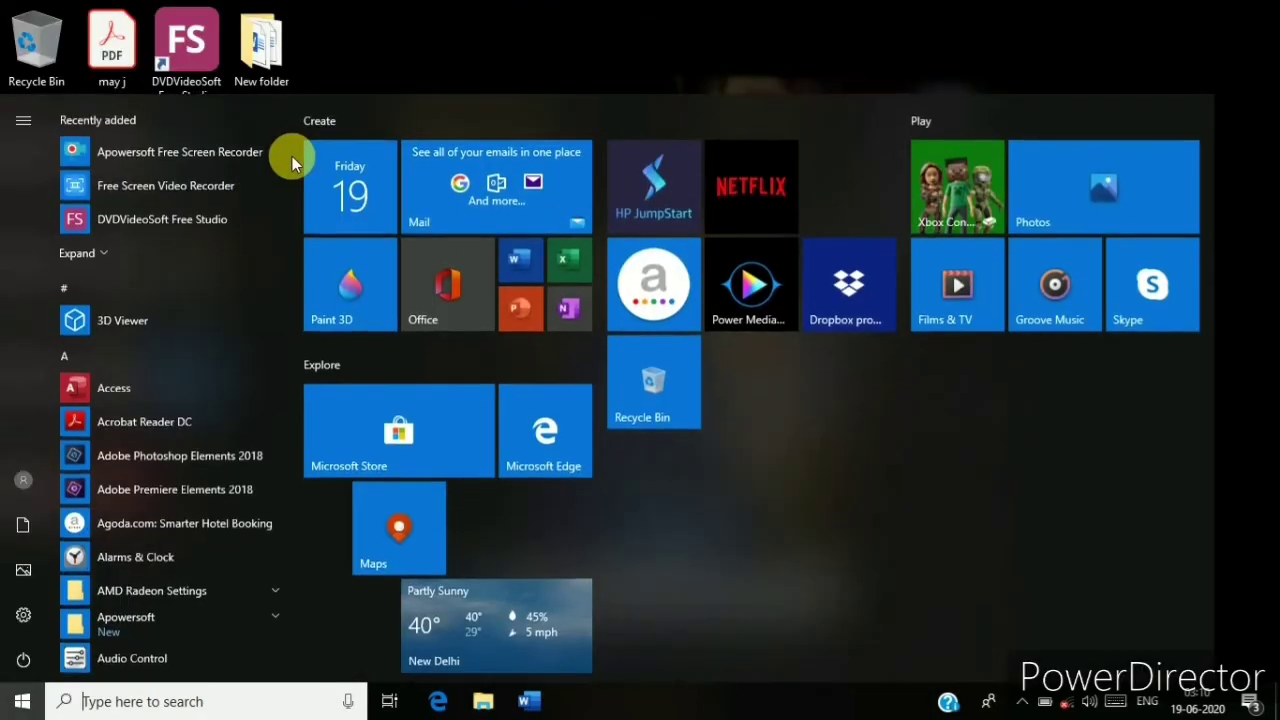
# Search 'printer', open Printers & scanners, view HP ePrint + JetAdvantage options, then close Settings.
pyautogui.write('p')
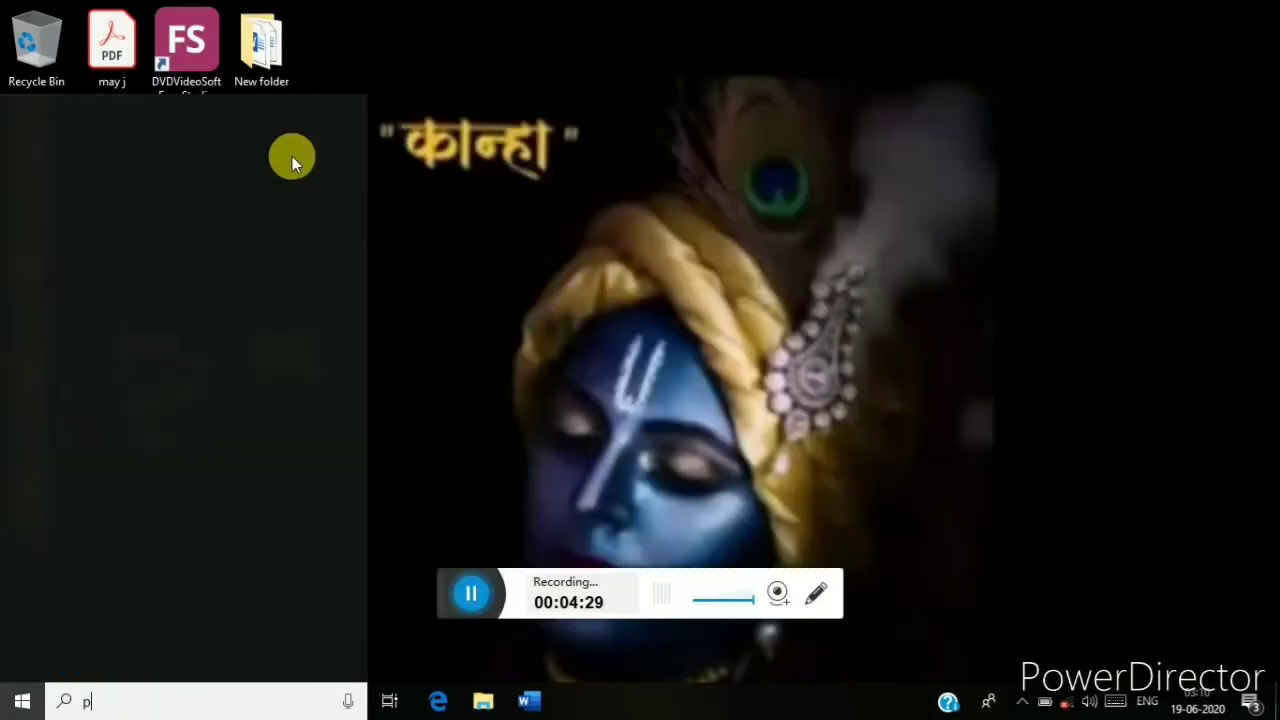
pyautogui.write('rinter')
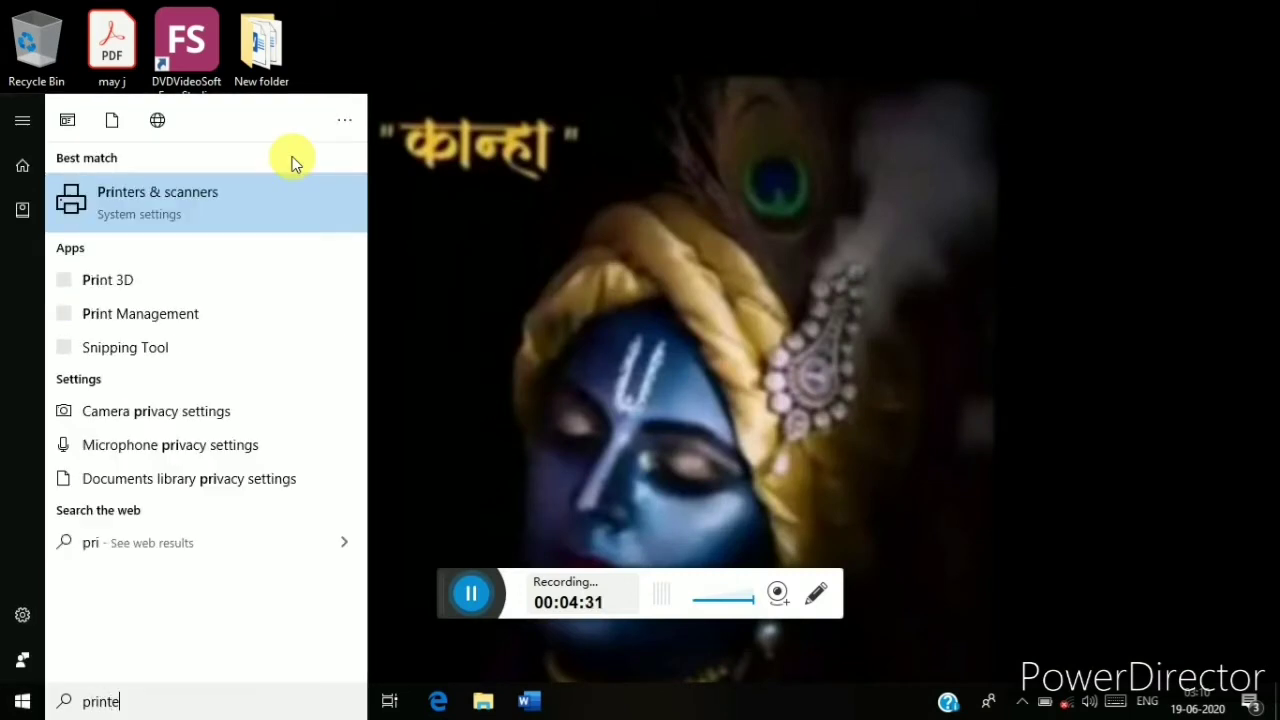
pyautogui.click(225, 205)
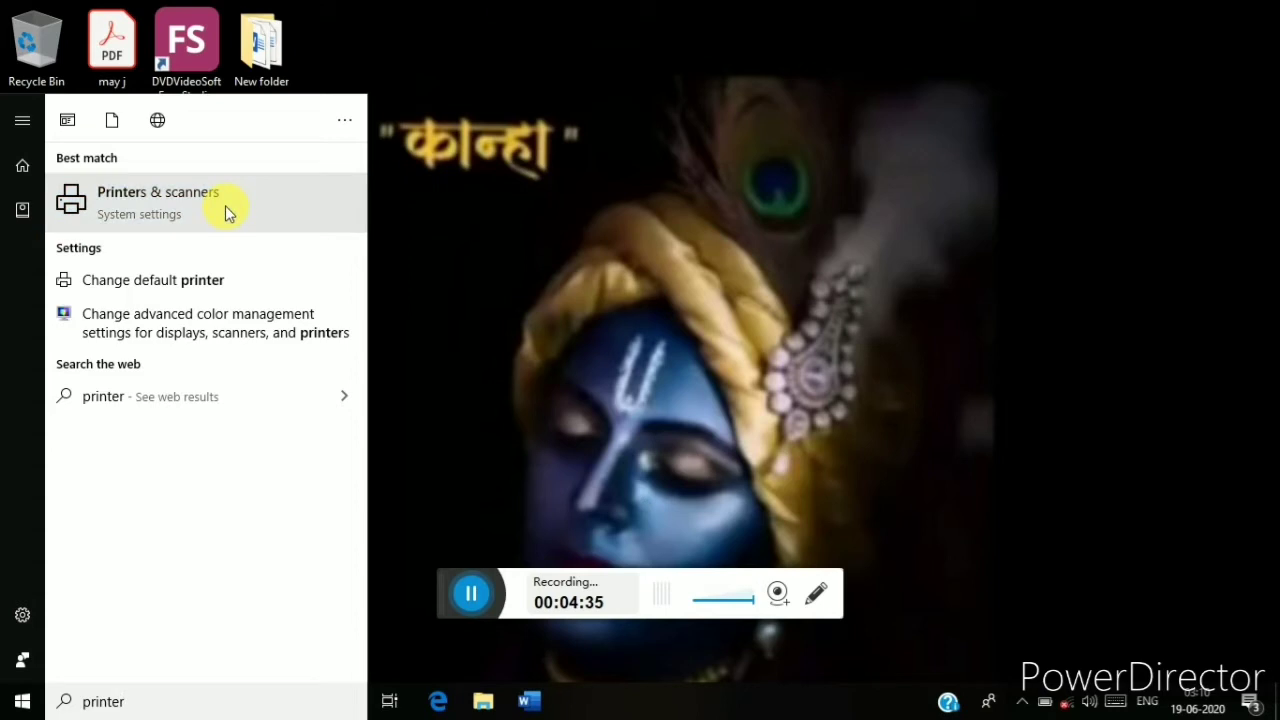
pyautogui.click(225, 205)
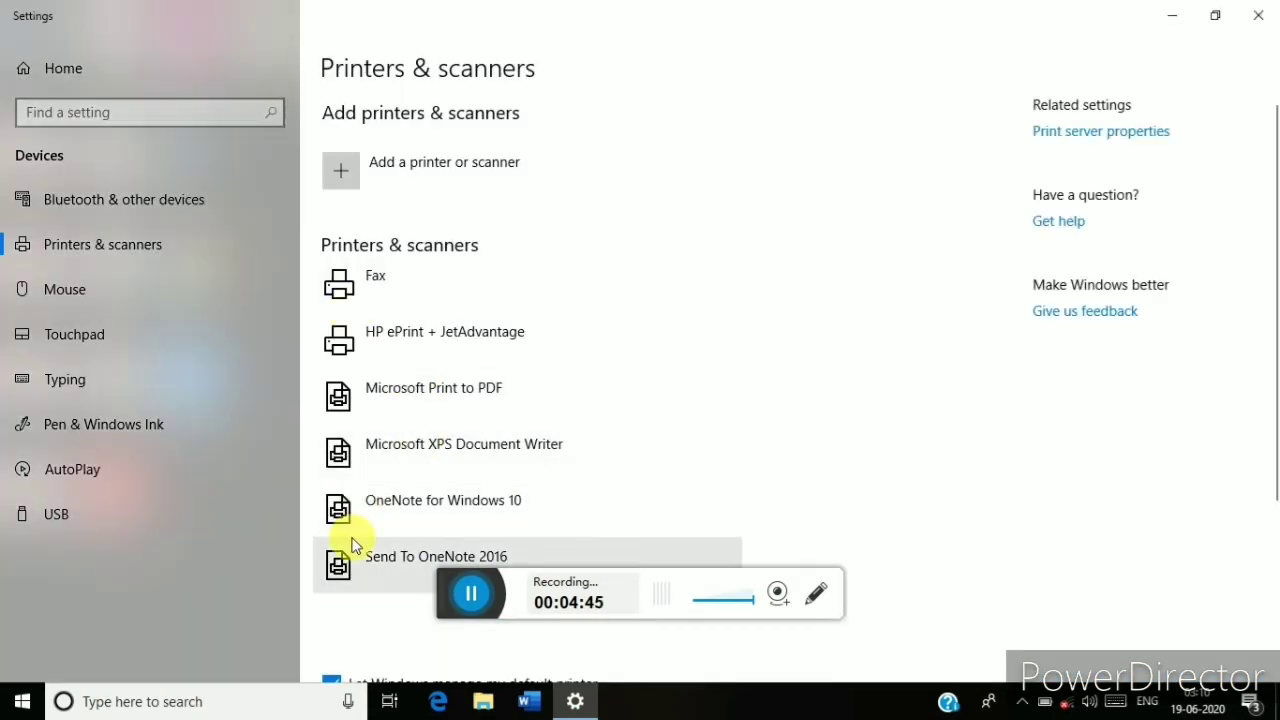
pyautogui.click(388, 347)
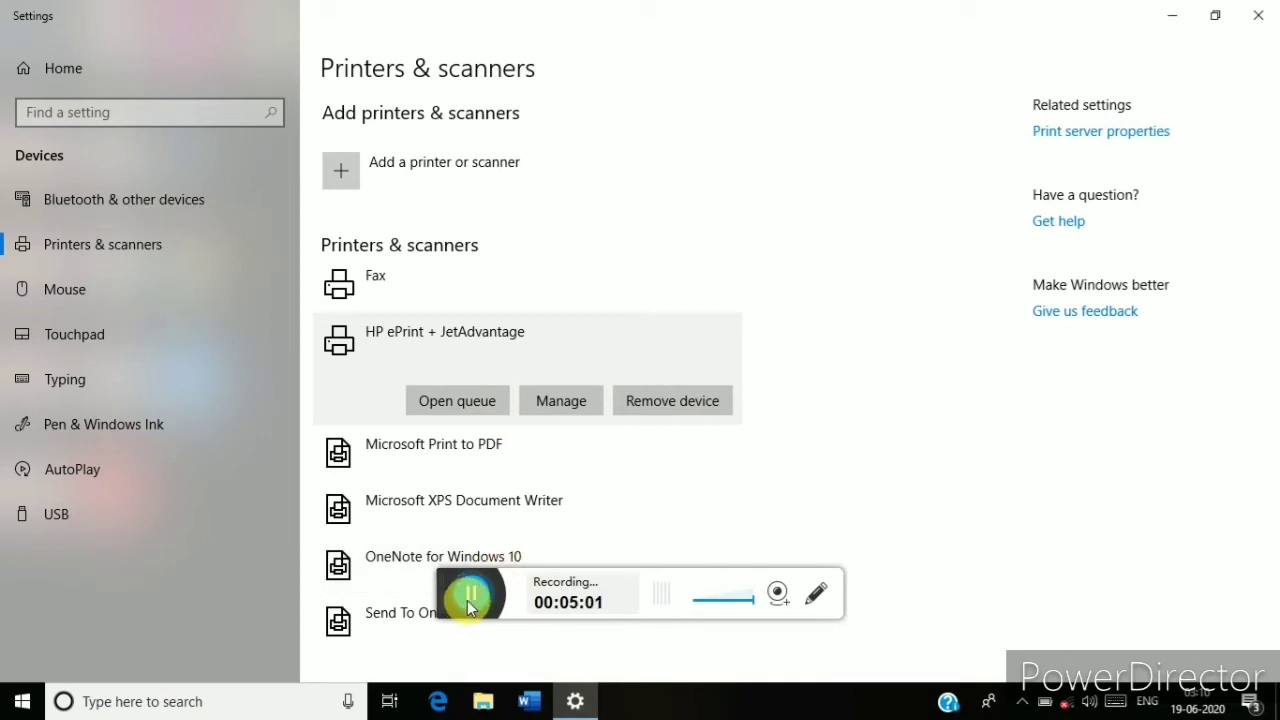
pyautogui.hotkey('alt', 'F4')
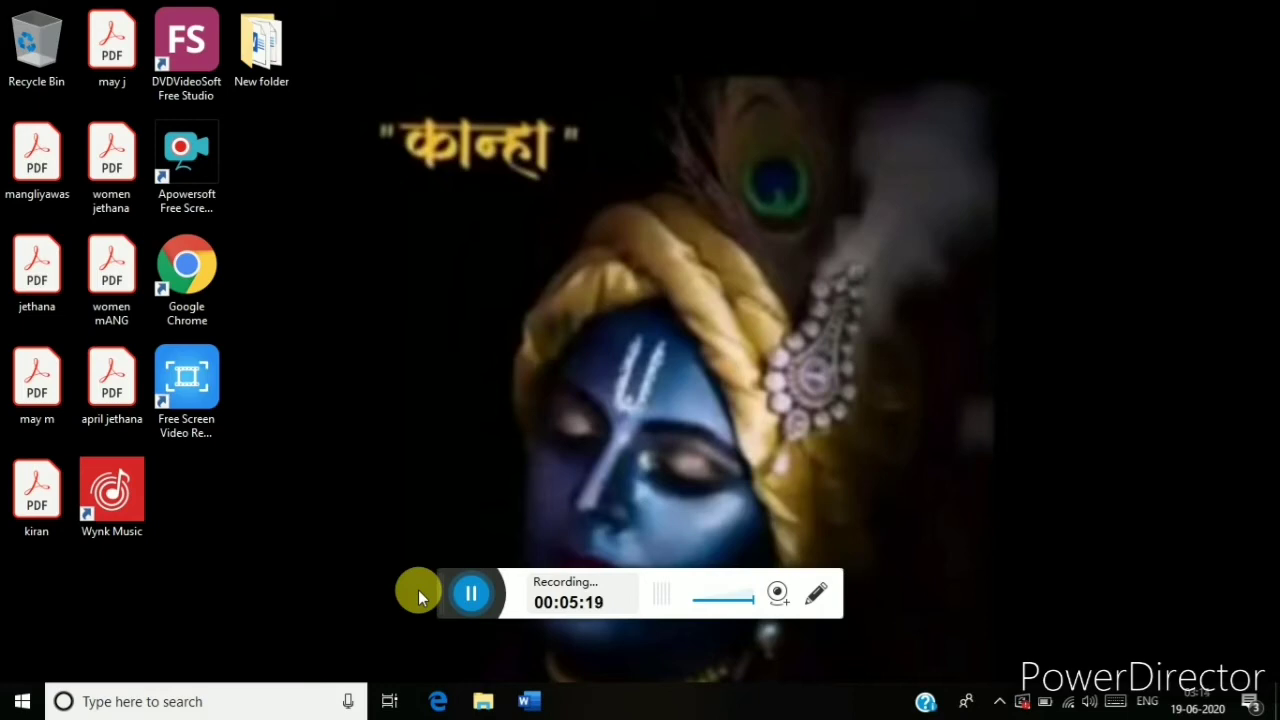
# Search 'outlook' in the Start menu and launch the Outlook app.
pyautogui.press('super')
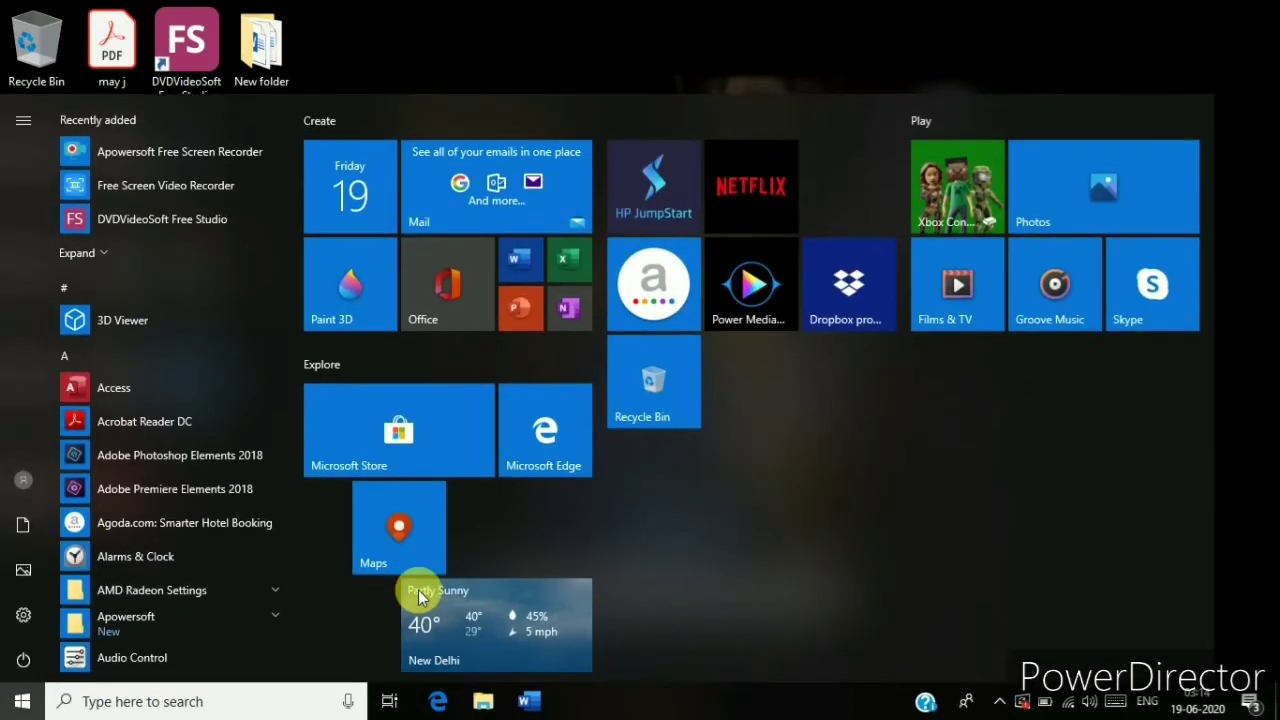
pyautogui.write('o')
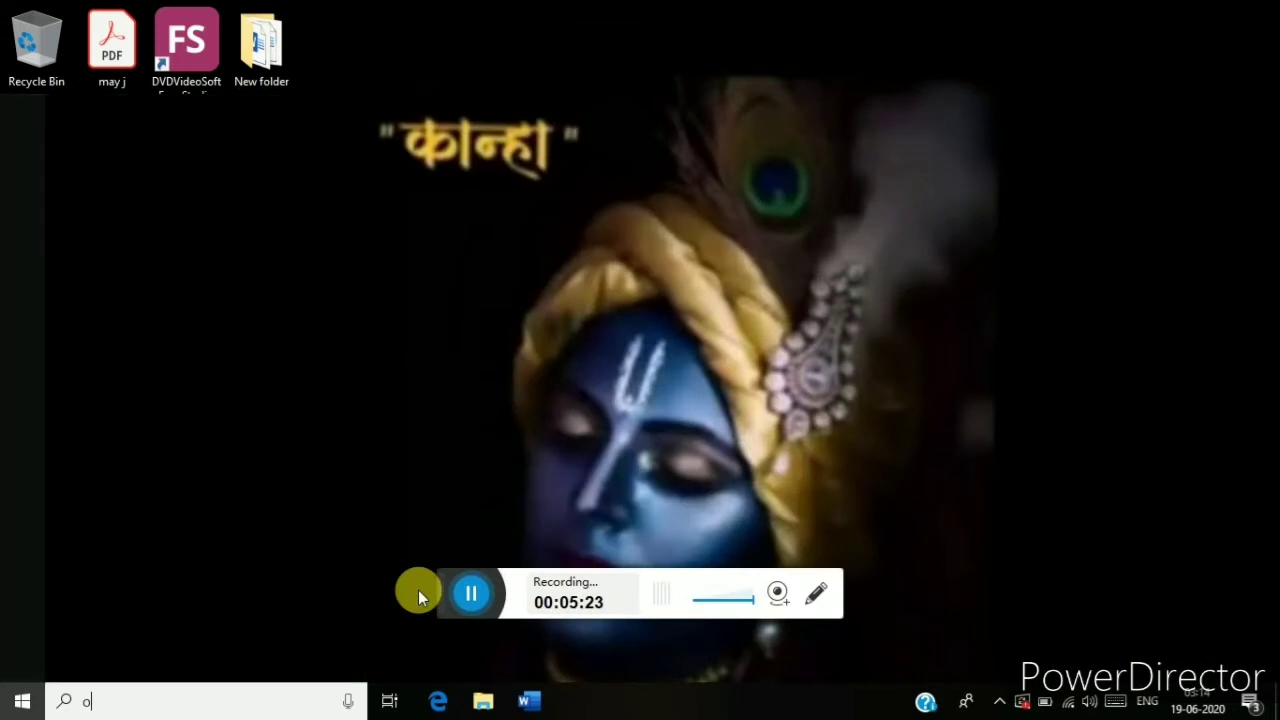
pyautogui.write('utlook')
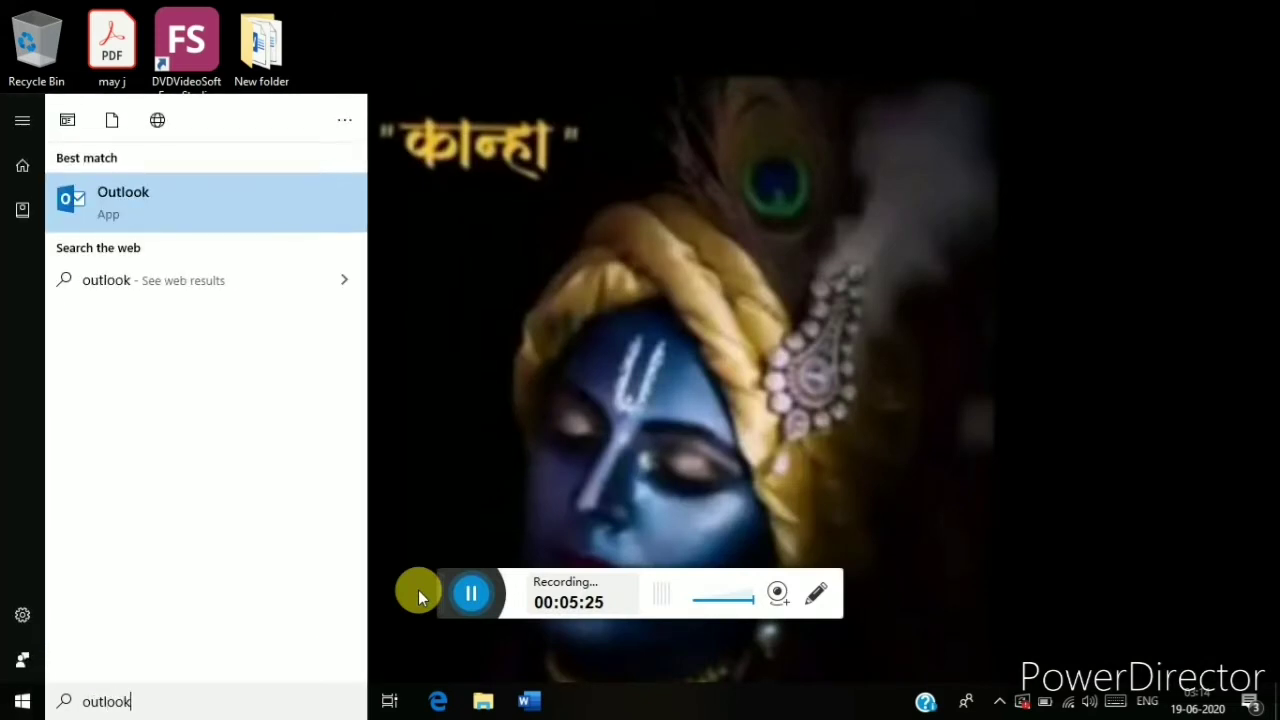
pyautogui.press('Return')
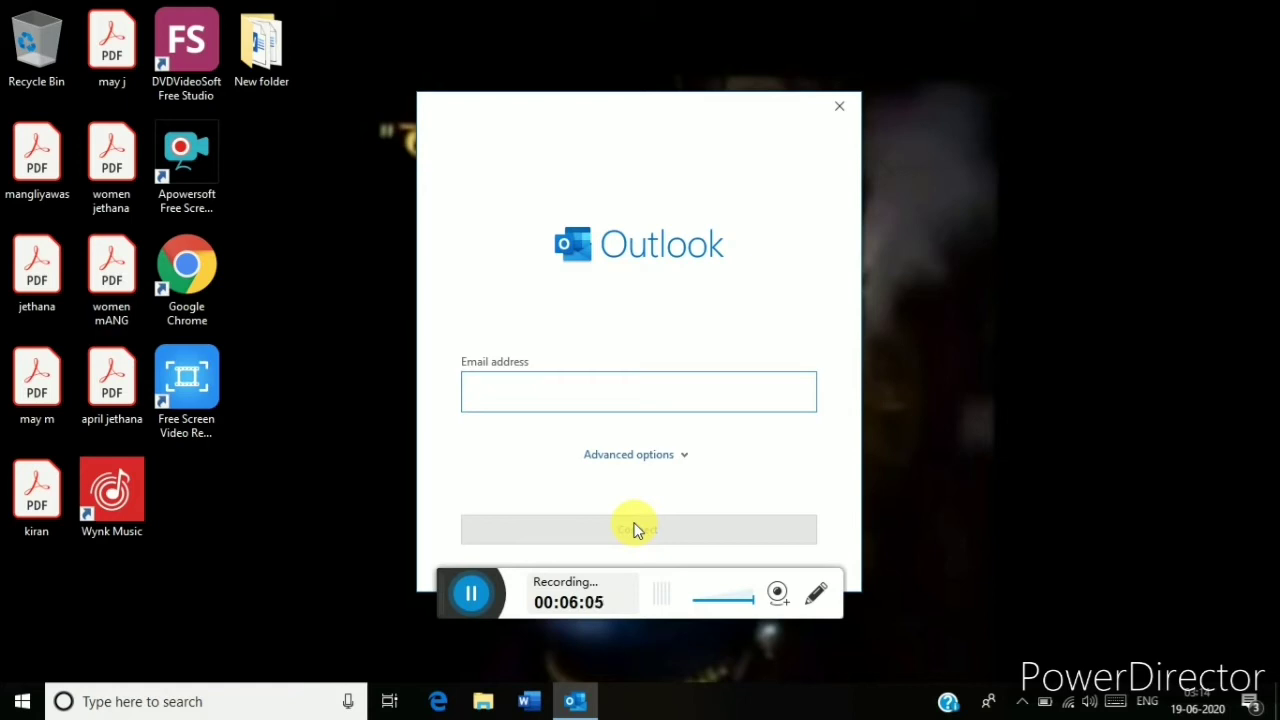
# Paste the user's Gmail address into Outlook's setup, connect it, and open the mailbox.
pyautogui.click(500, 396)
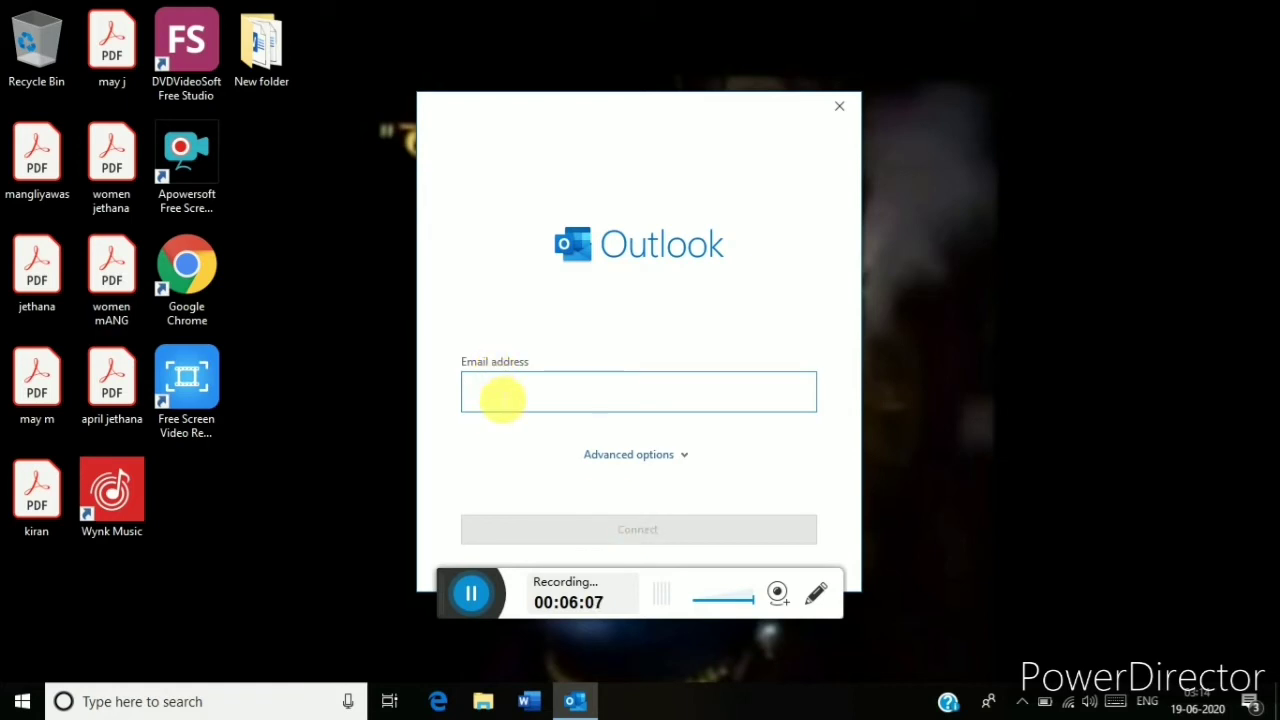
pyautogui.hotkey('ctrl', 'v')
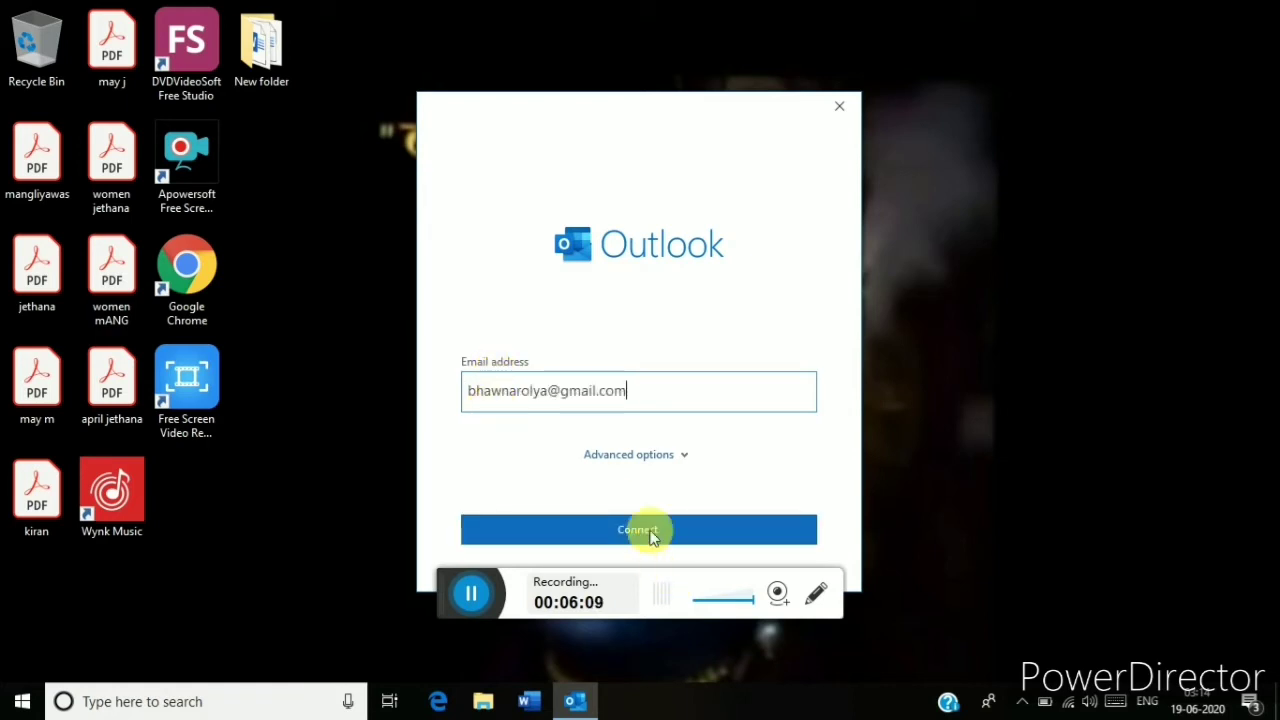
pyautogui.click(650, 537)
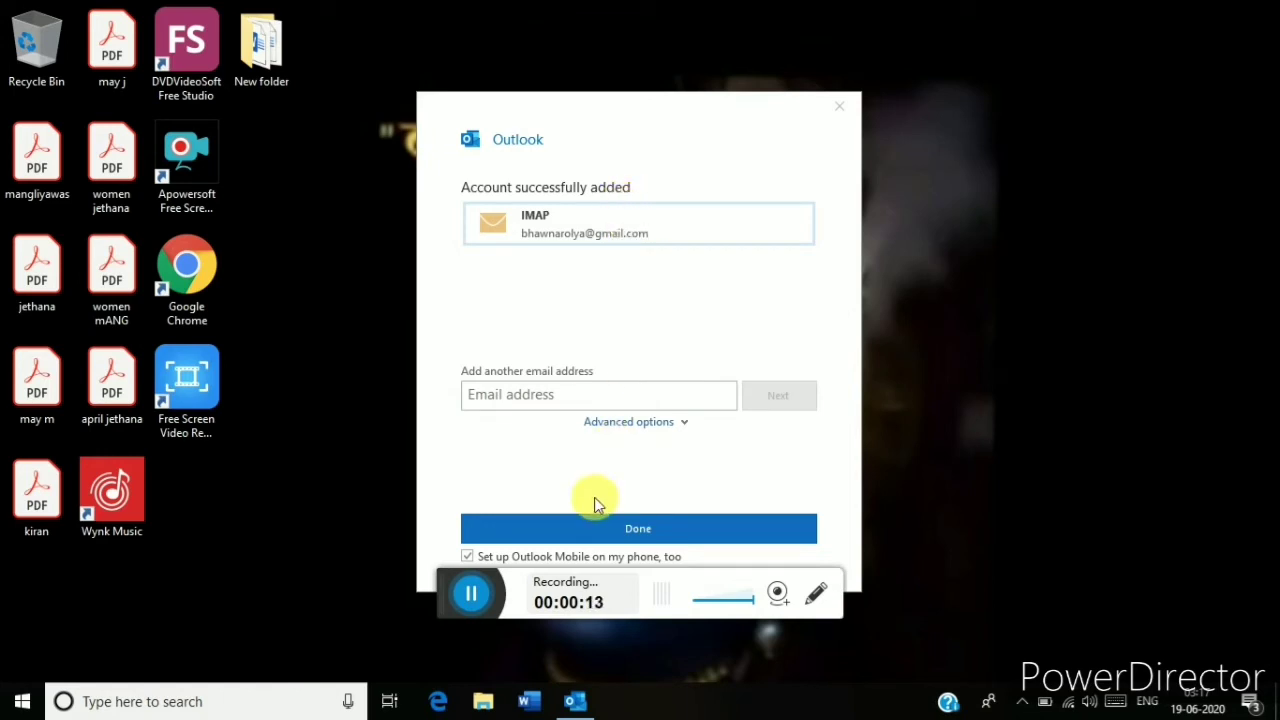
pyautogui.click(595, 526)
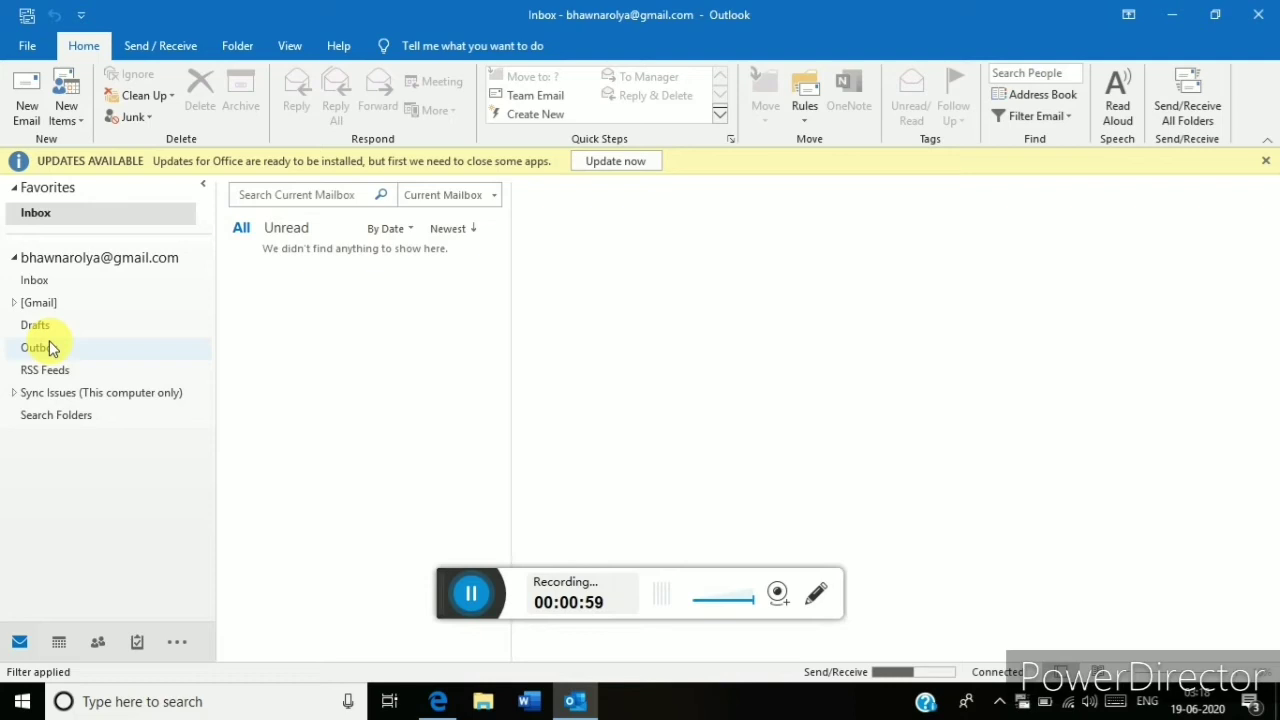
# Create a blank untitled email message with New Email on the Home tab.
pyautogui.click(47, 98)
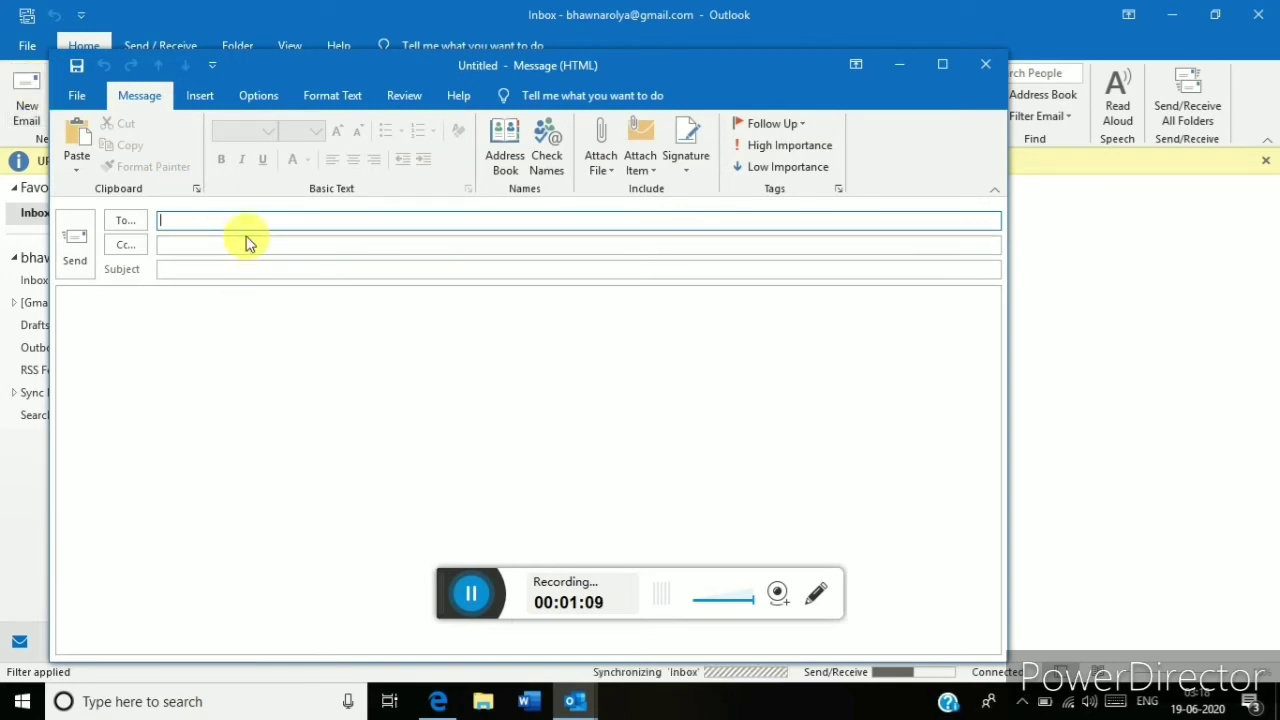
# Enter the recipient's Gmail address and begin the subject 'for two day leave'.
pyautogui.write('sg')
pyautogui.press('BackSpace')
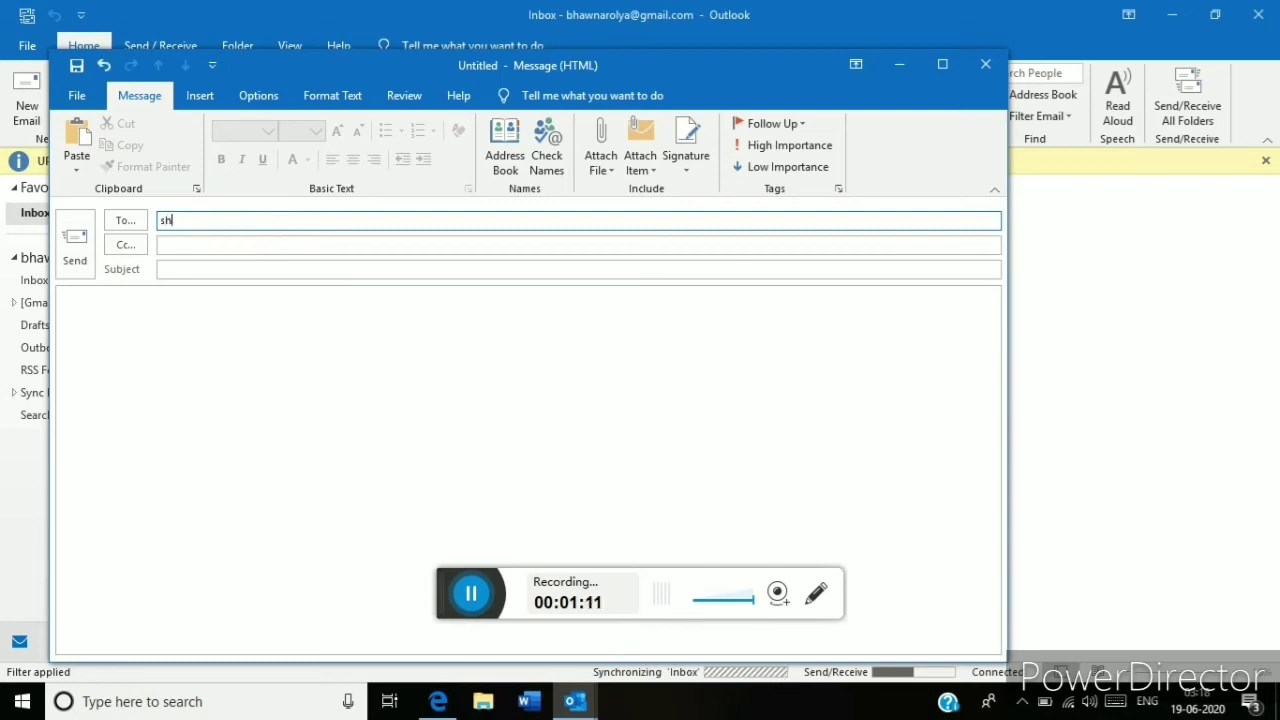
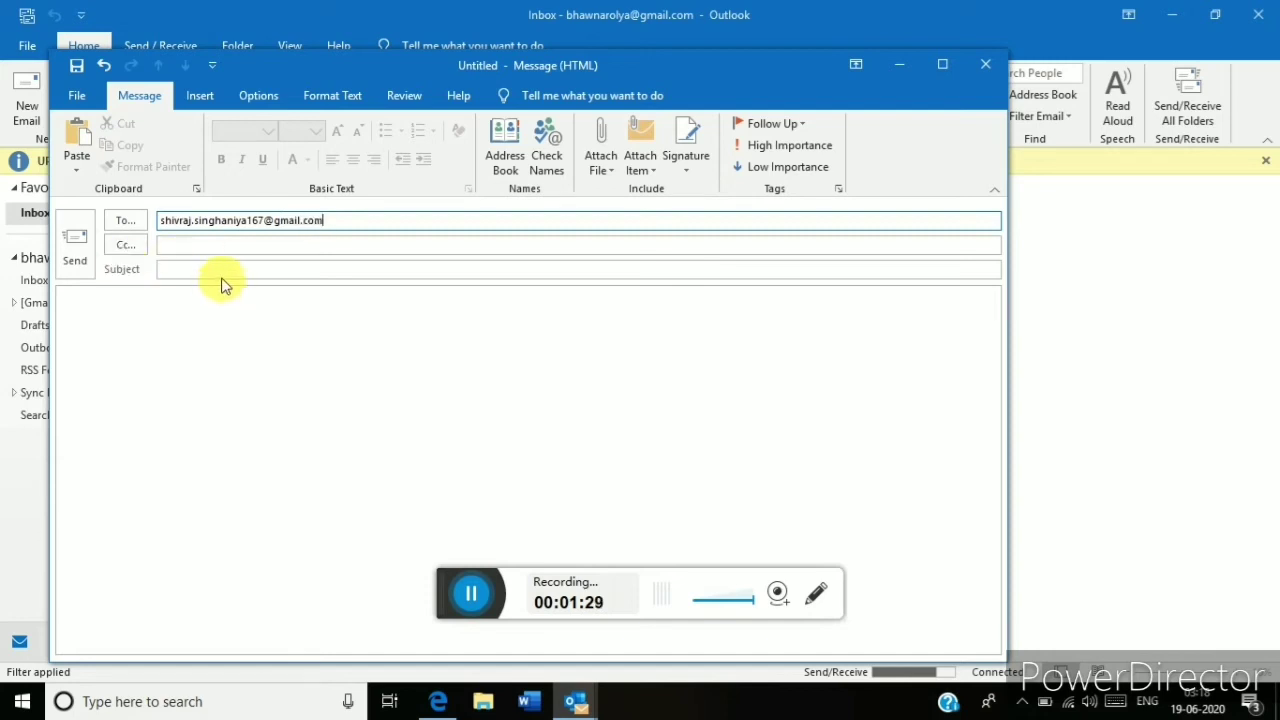
pyautogui.click(227, 272)
pyautogui.write('f')
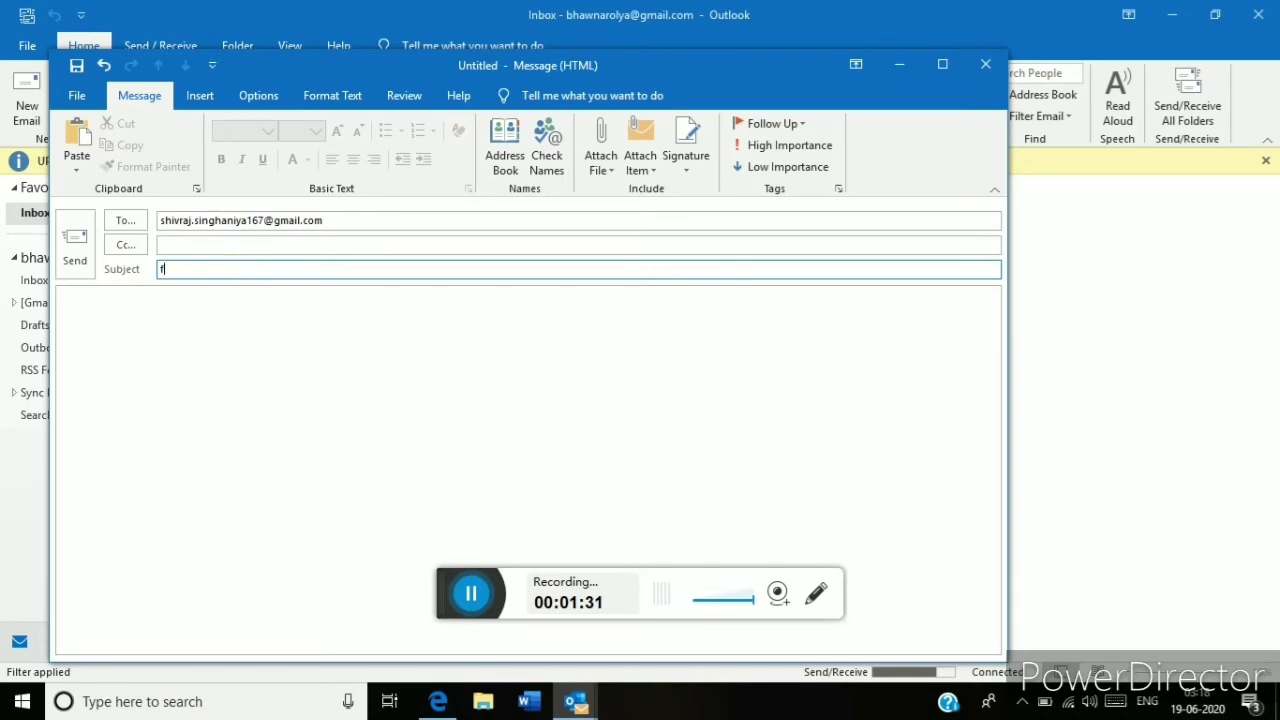
pyautogui.write('or two d')
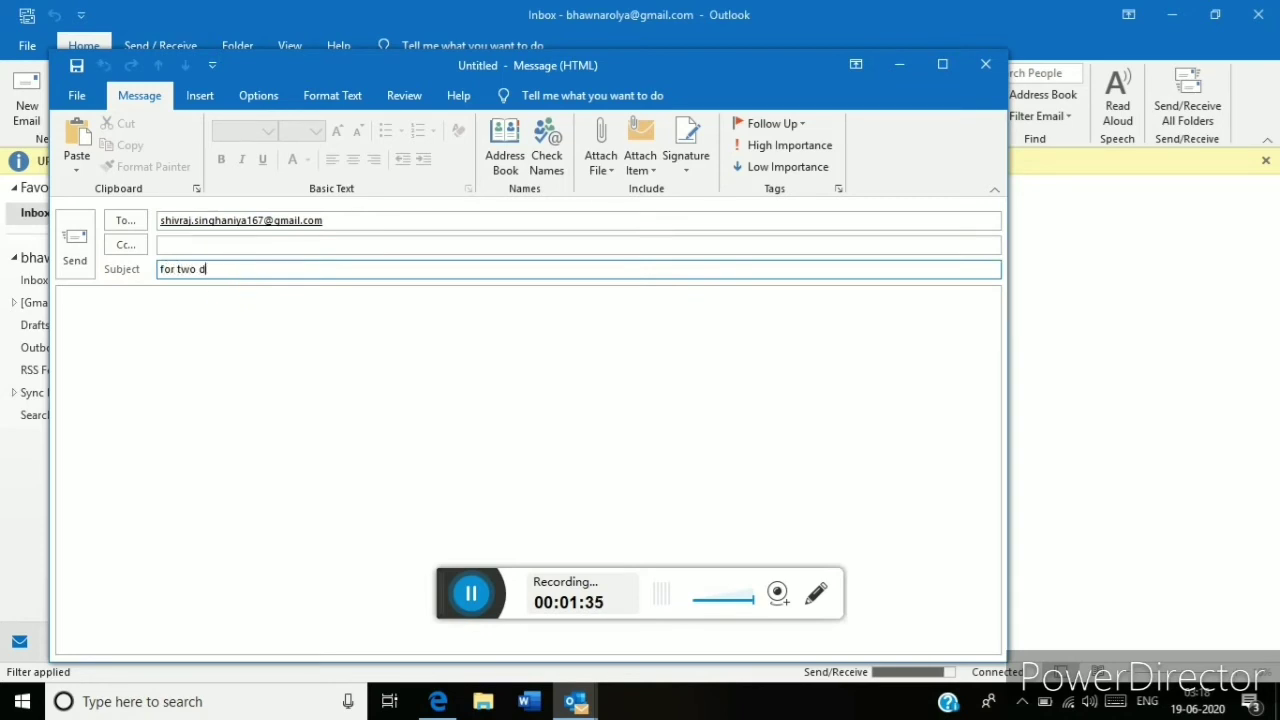
pyautogui.write('ay leave')
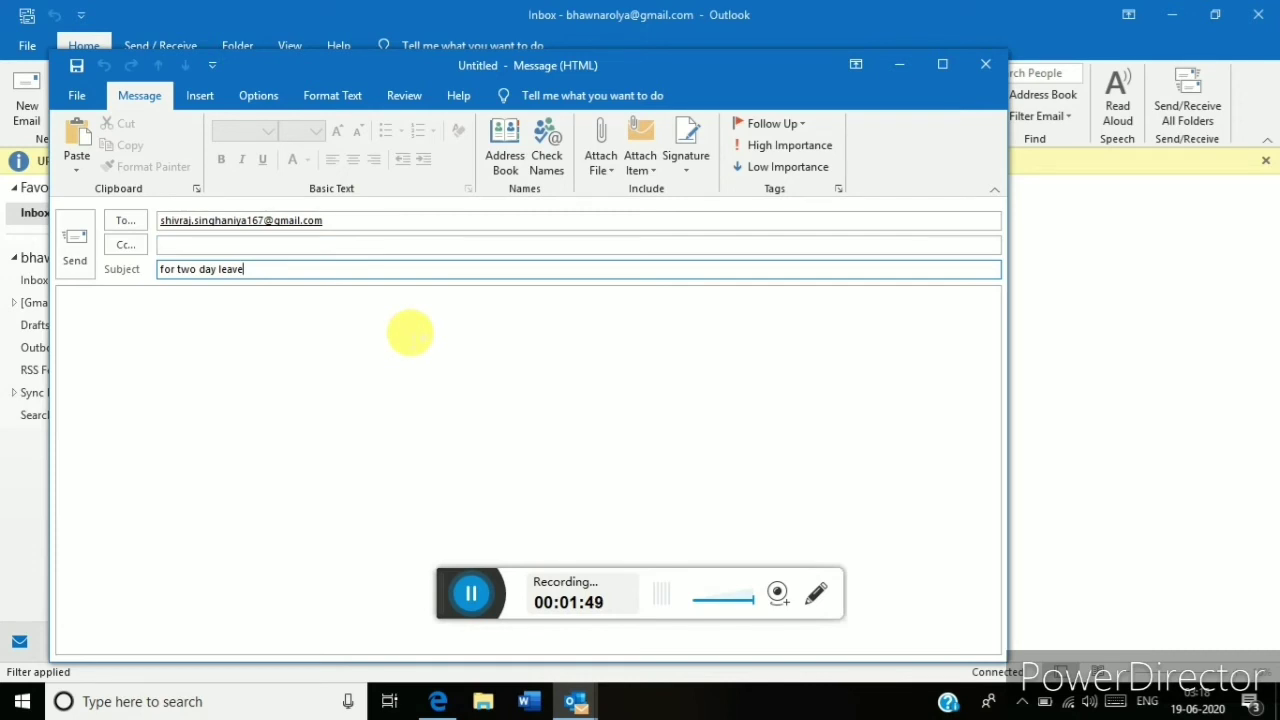
# Write 'Hi' as the body greeting, checking the Attach File list but attaching nothing.
pyautogui.click(200, 381)
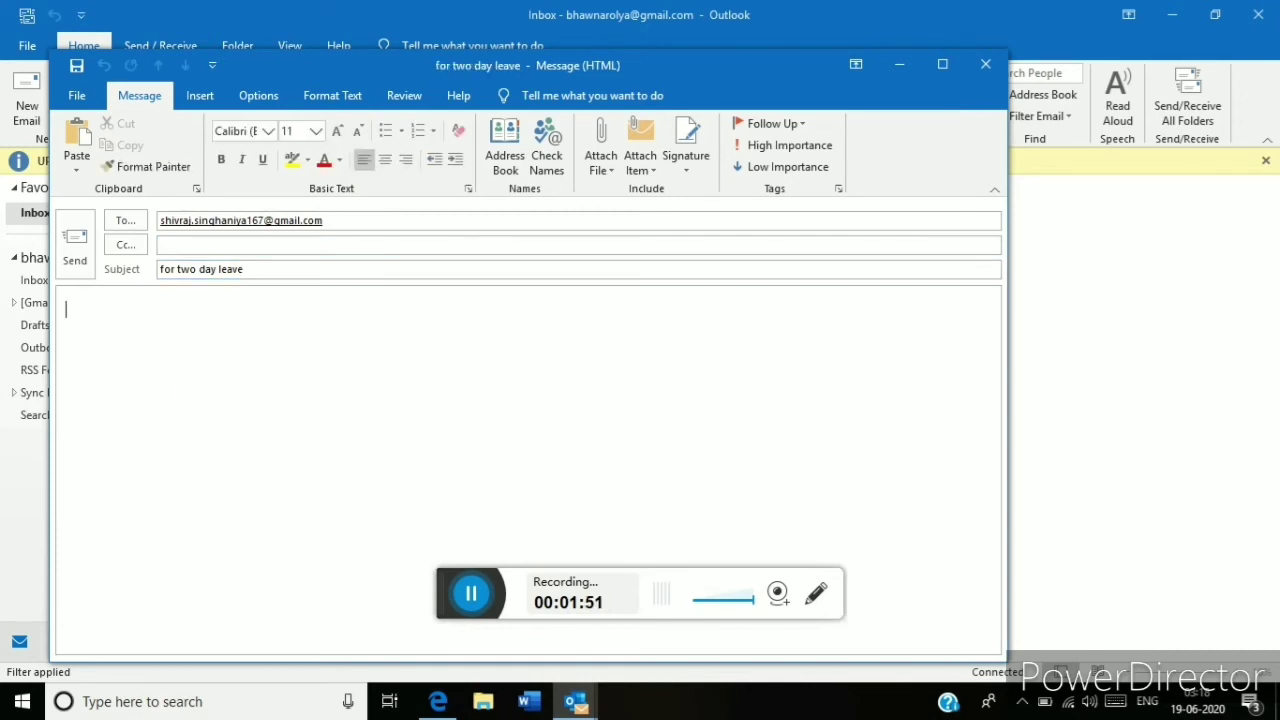
pyautogui.write('Hi')
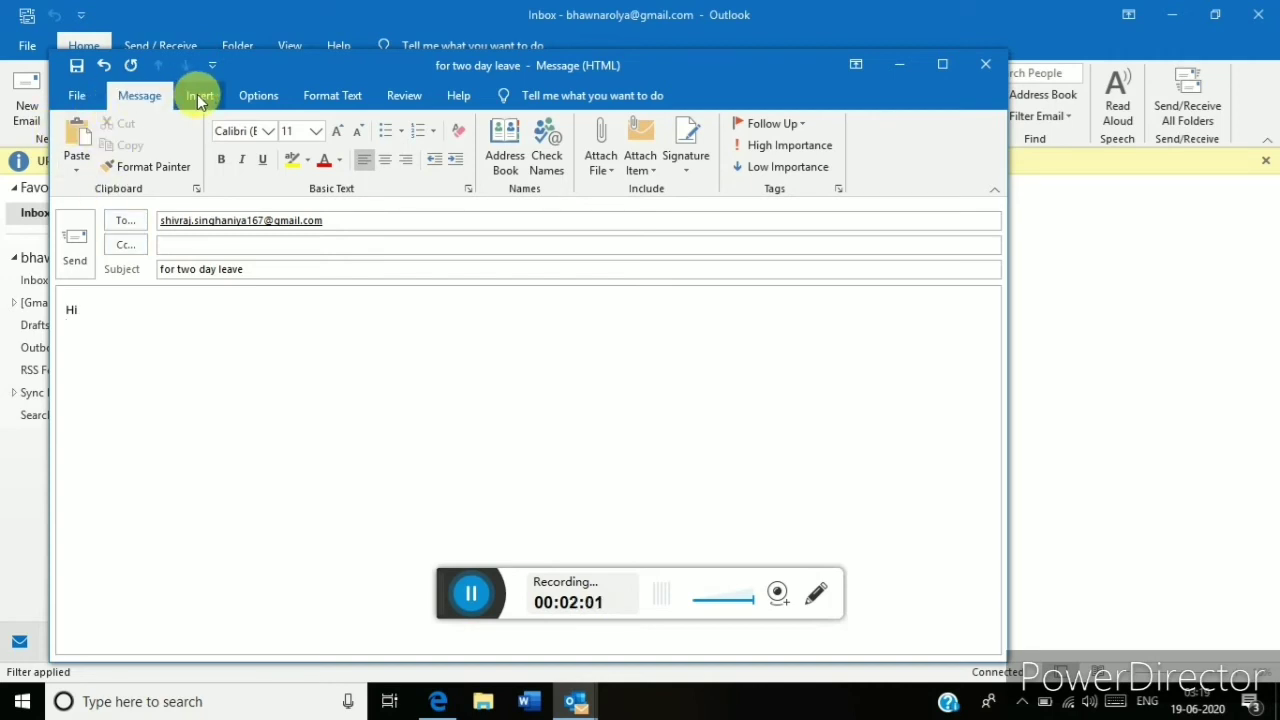
pyautogui.click(616, 160)
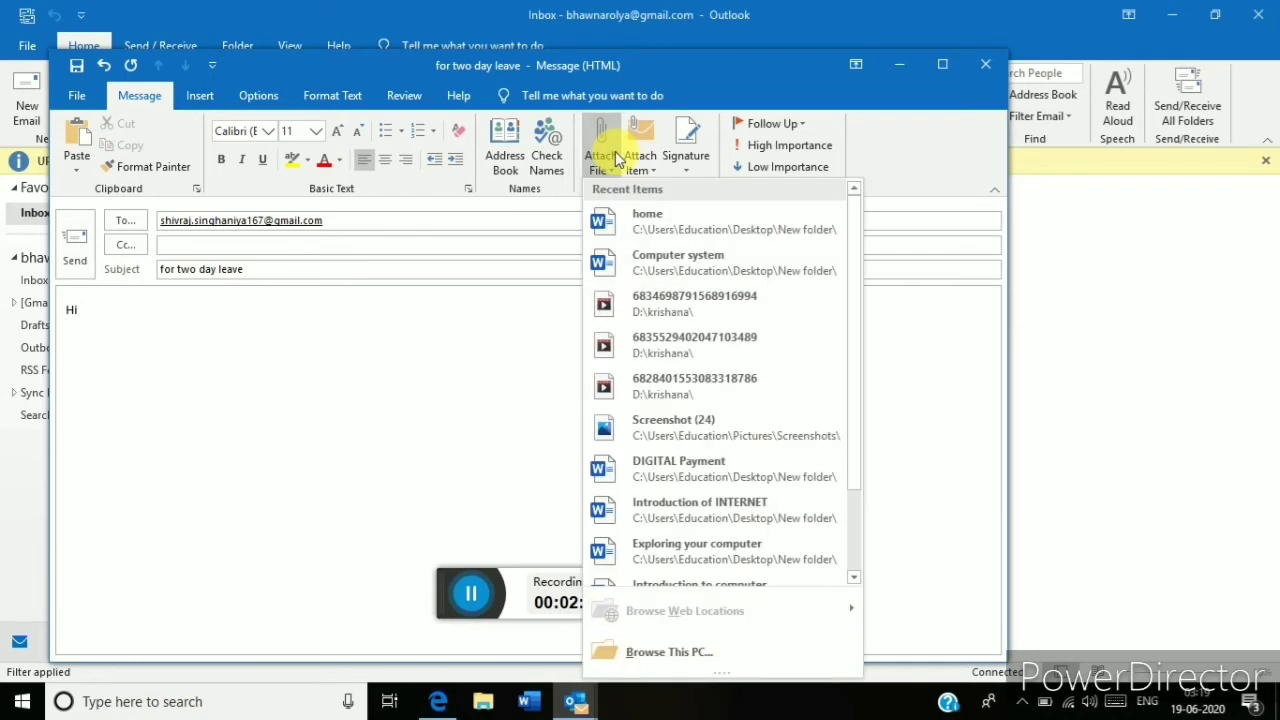
pyautogui.click(424, 405)
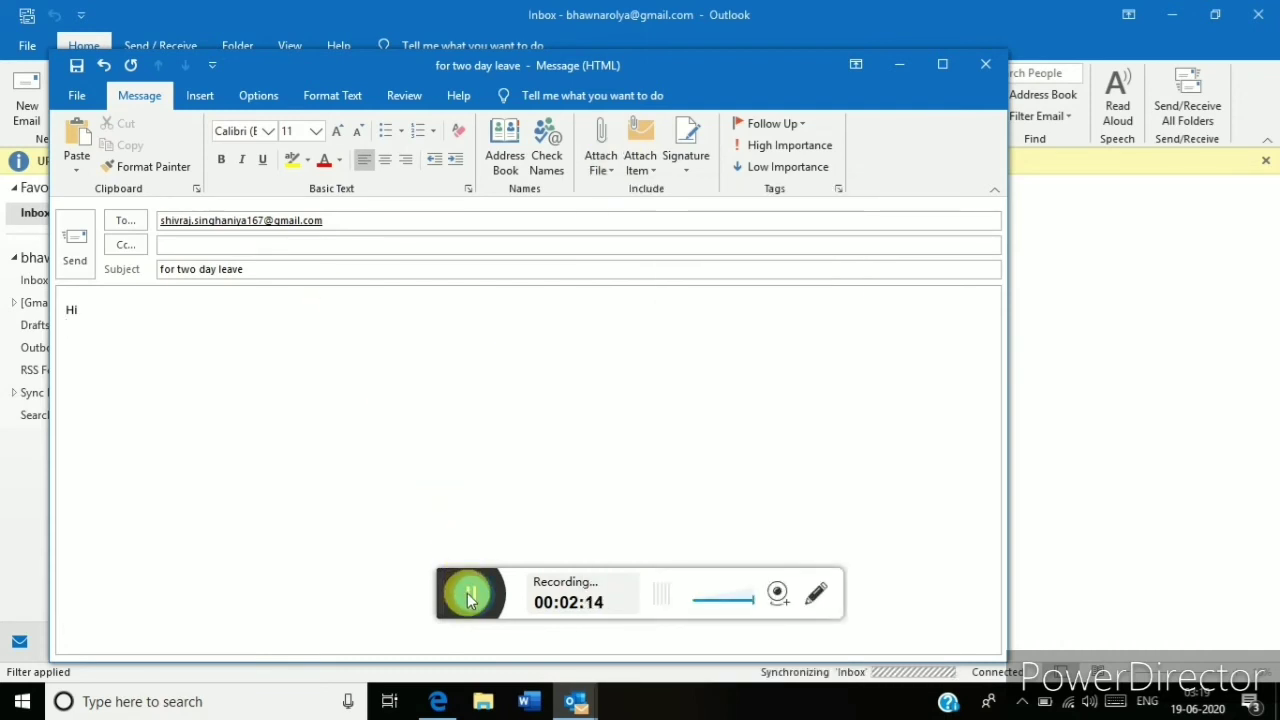
pyautogui.click(467, 593)
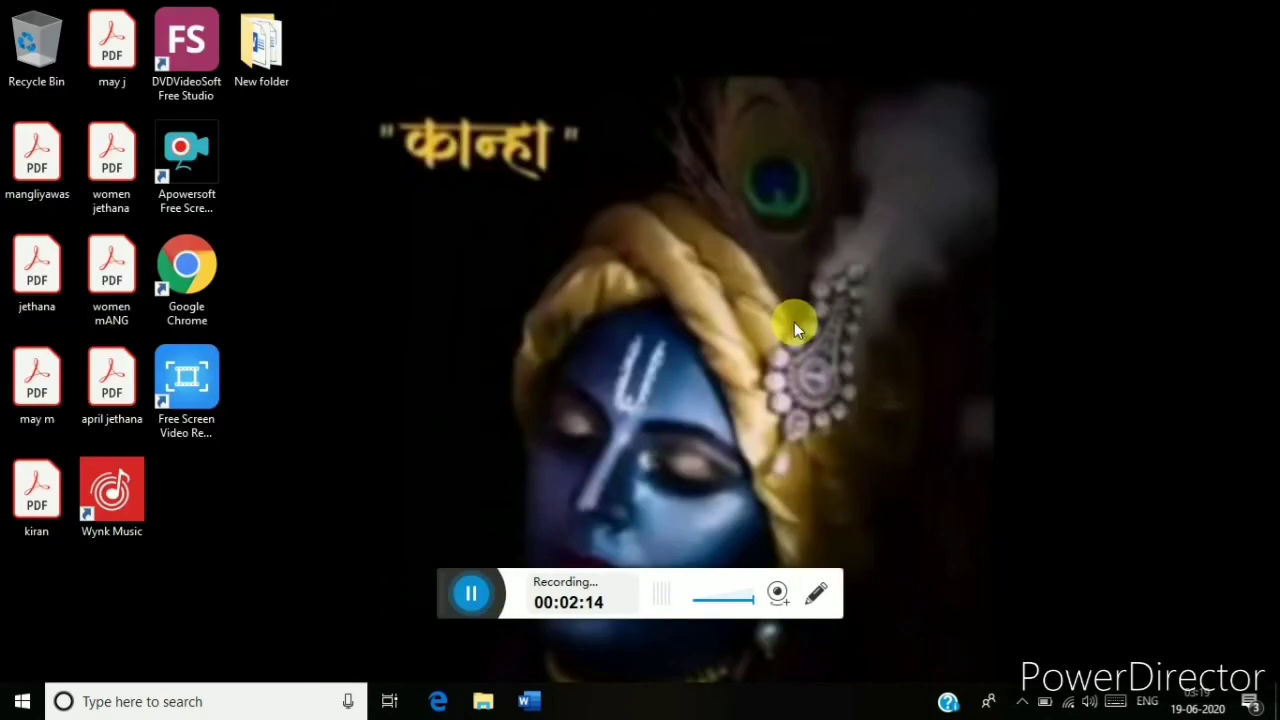
pyautogui.rightClick(795, 322)
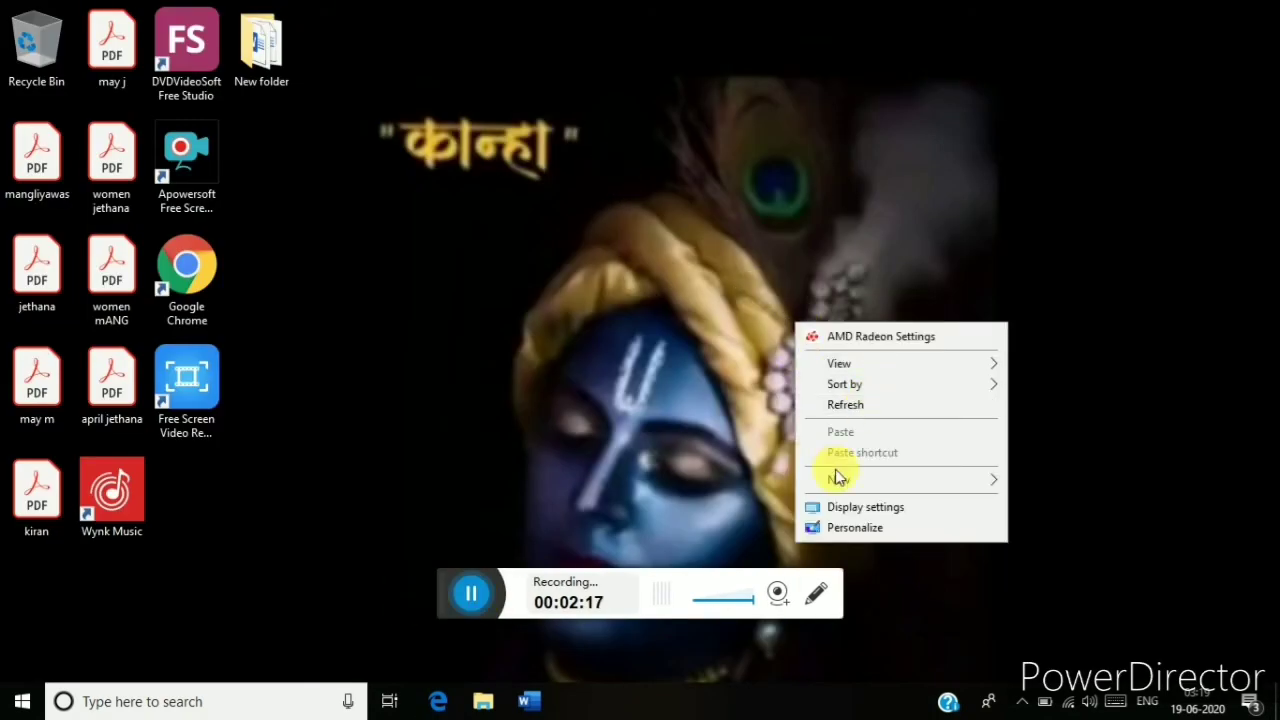
pyautogui.click(842, 404)
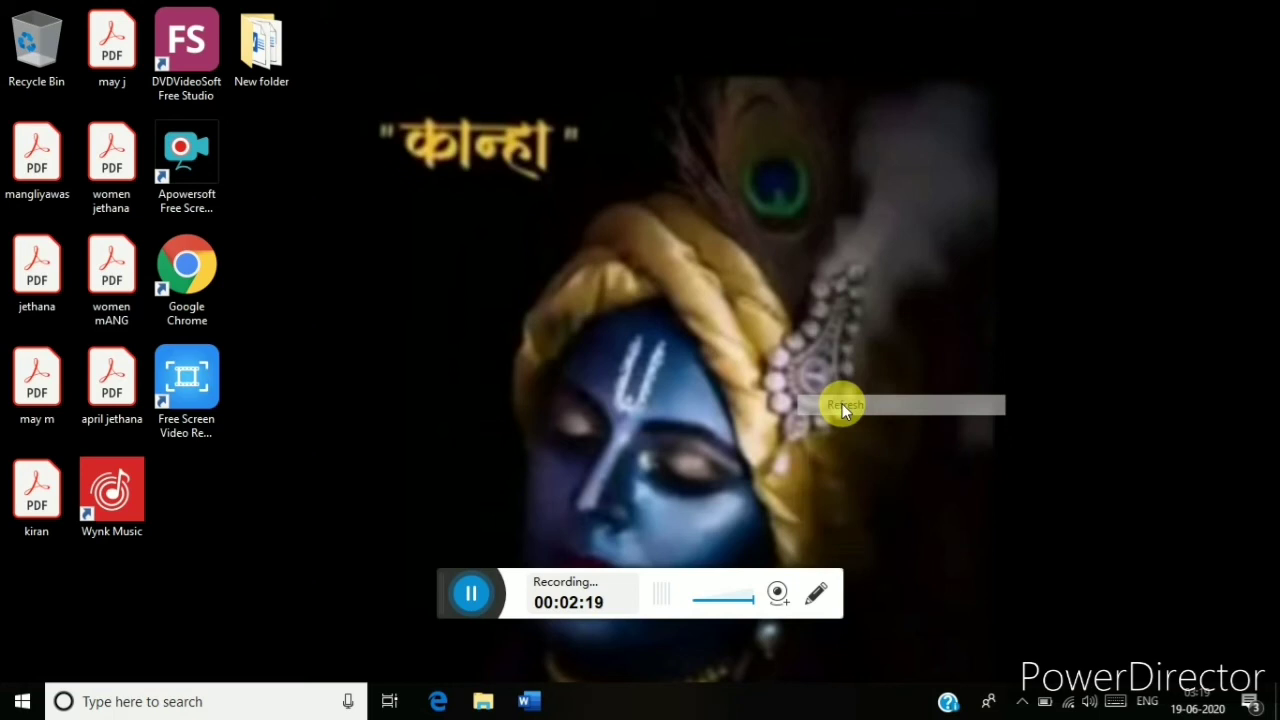
pyautogui.rightClick(580, 164)
pyautogui.click(632, 250)
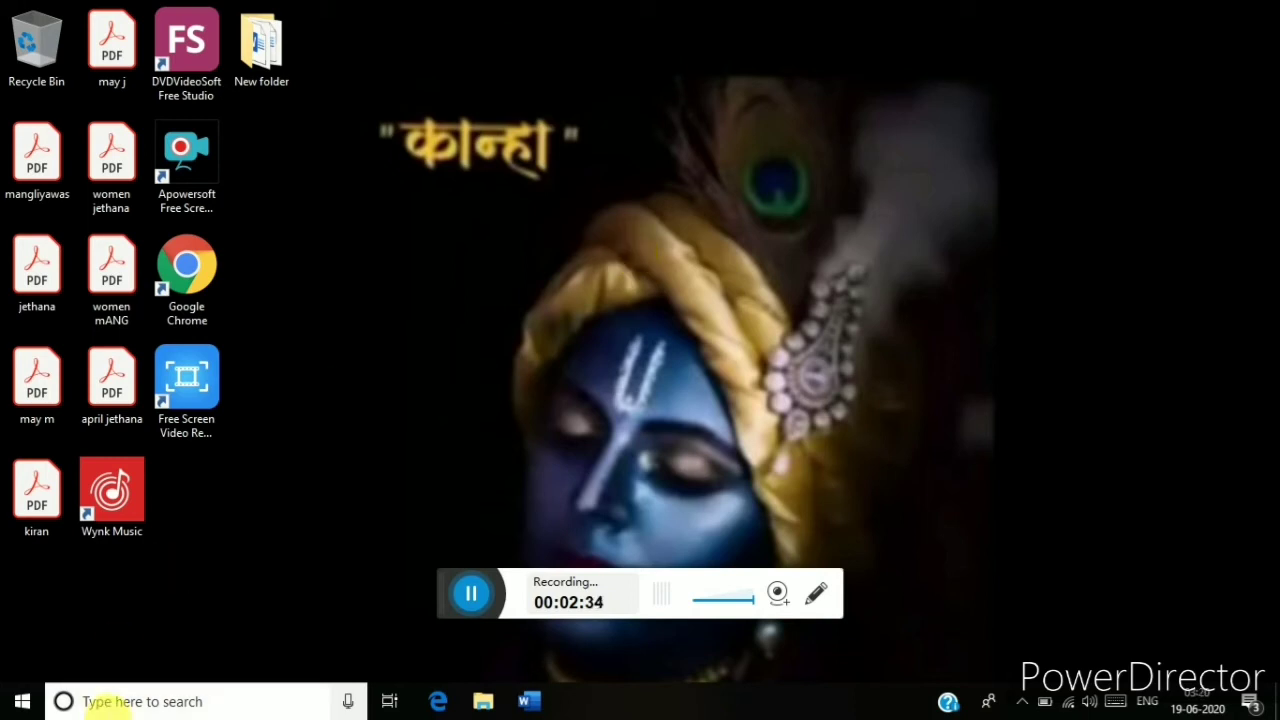
# Search 'folder lock' from the taskbar and open the 'folder lock in windows 10' web suggestion.
pyautogui.click(100, 705)
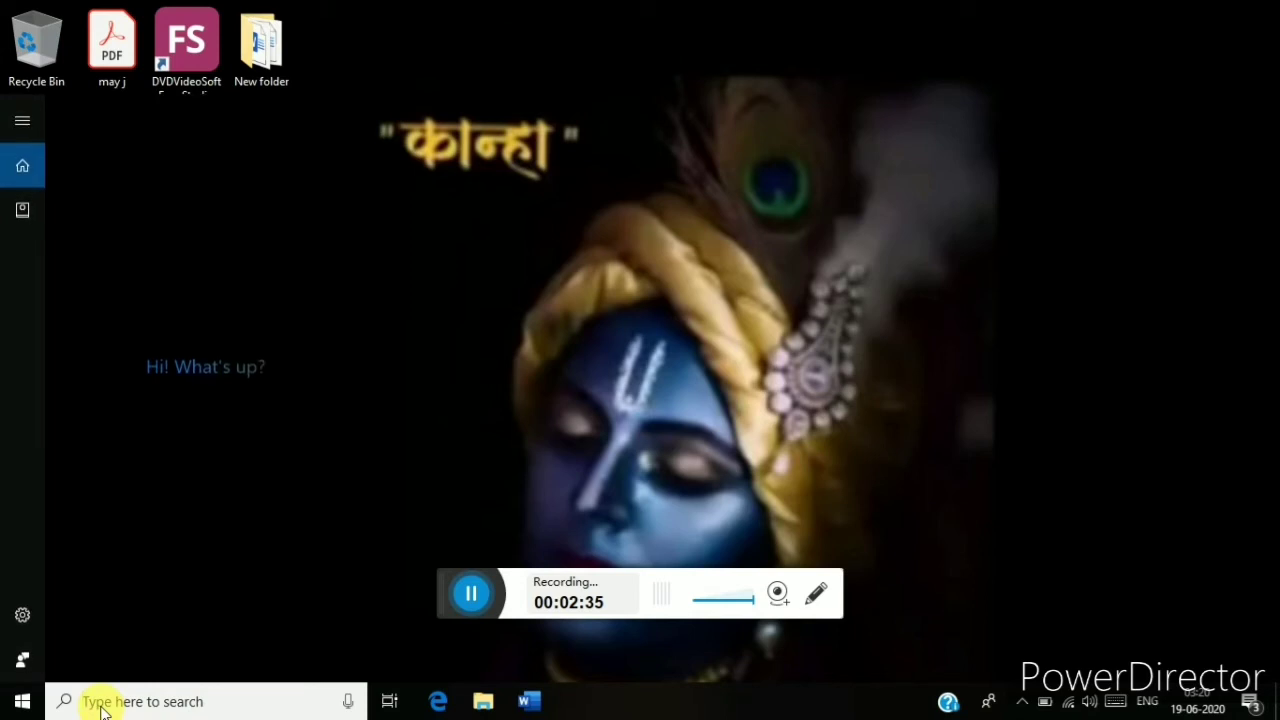
pyautogui.write('f')
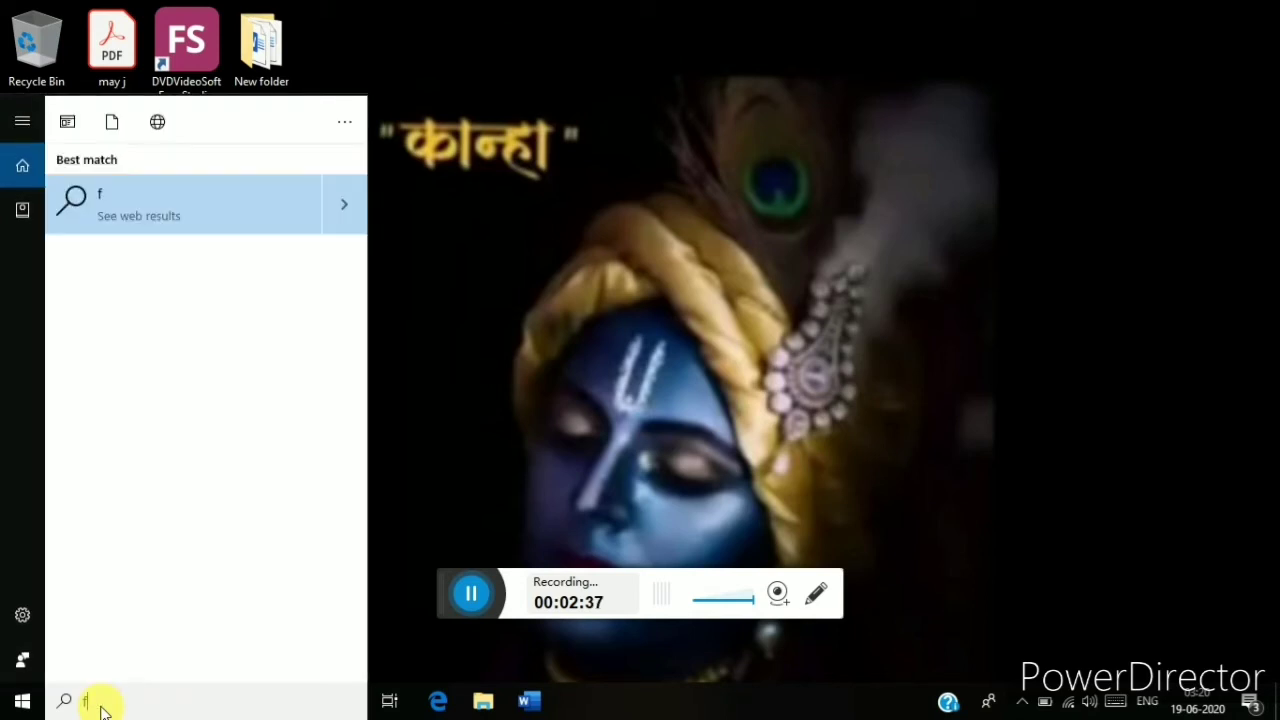
pyautogui.write('older')
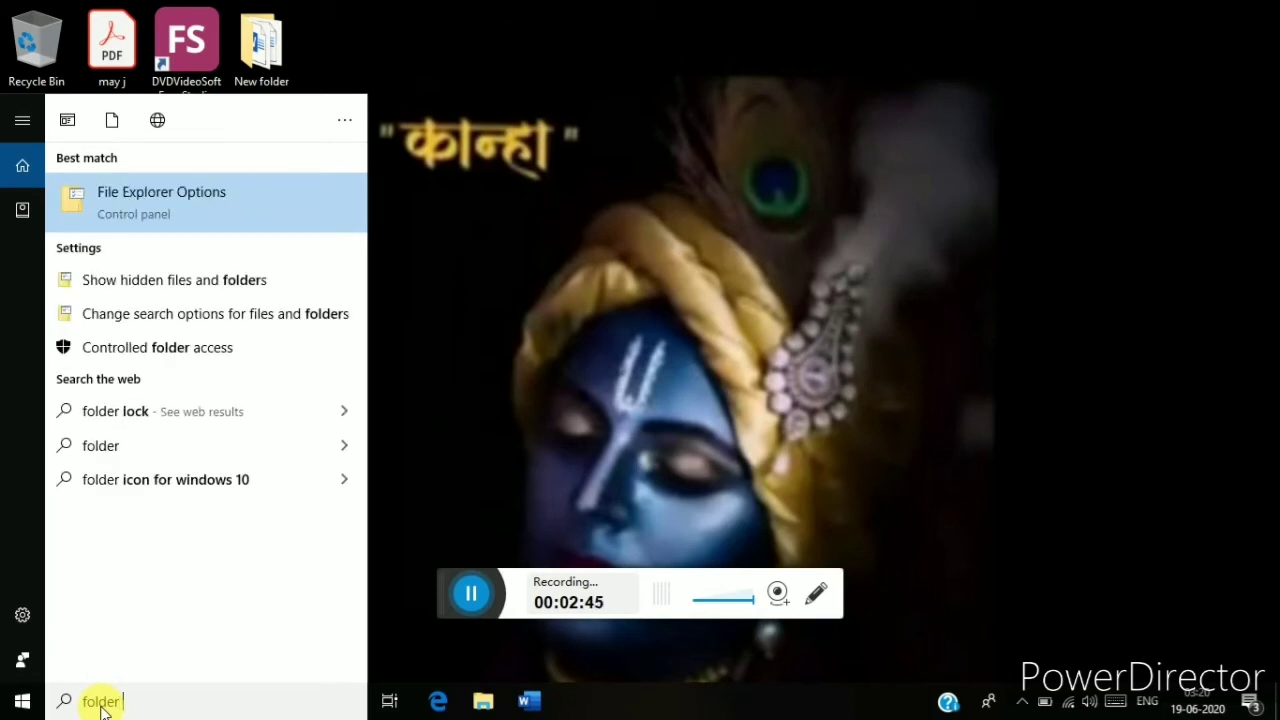
pyautogui.write('lo')
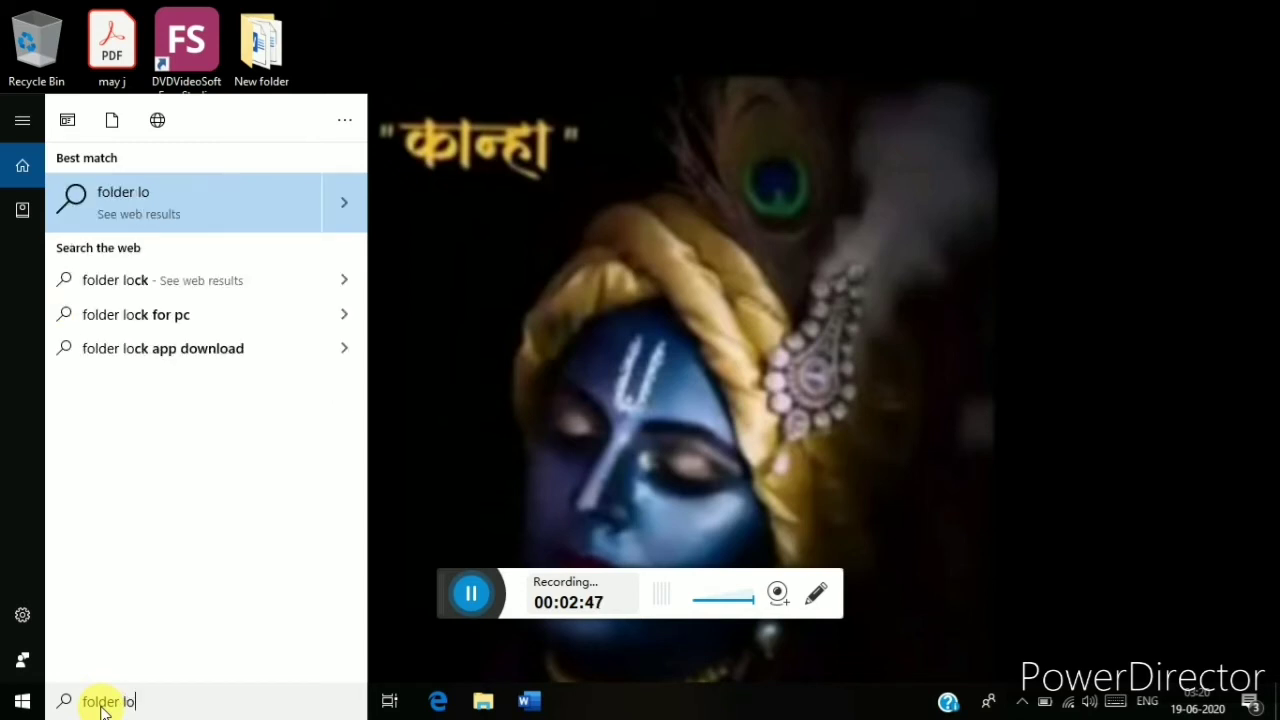
pyautogui.write('ck')
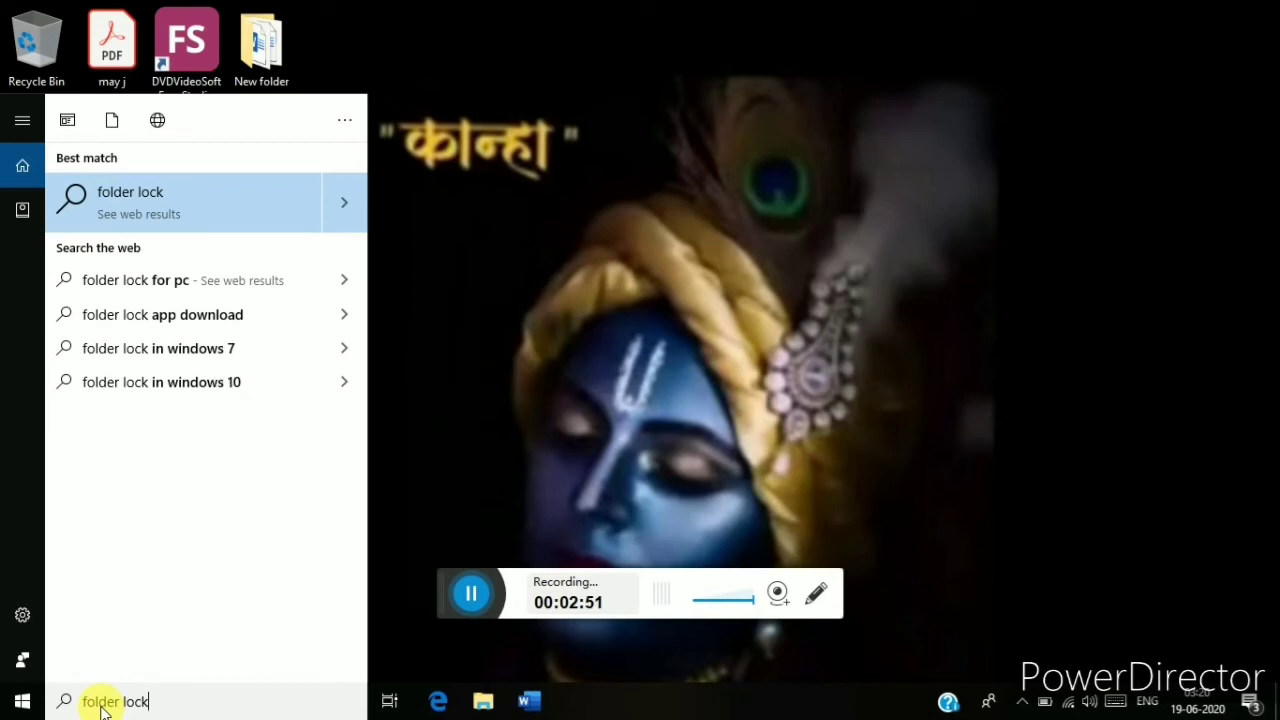
pyautogui.click(186, 378)
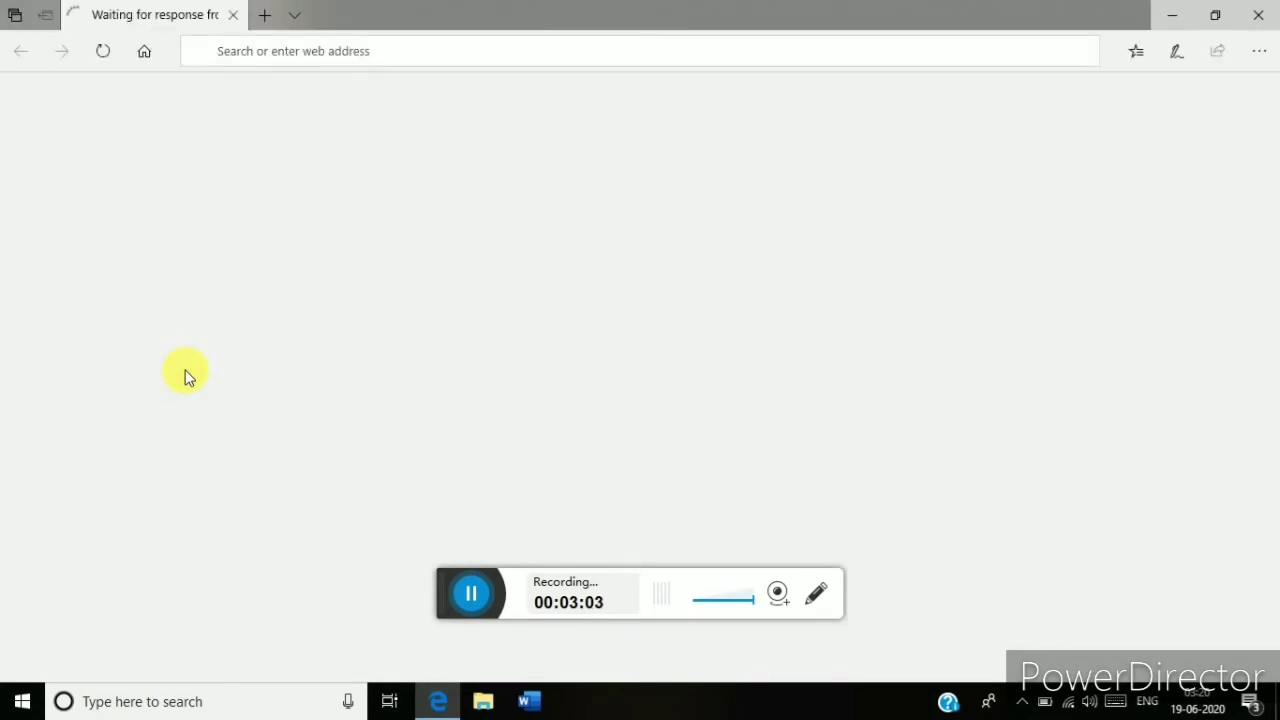
# Start downloading the Folder Lock 7.8.0 installer, folder-lock-en.exe, from FileHippo.
pyautogui.click(457, 590)
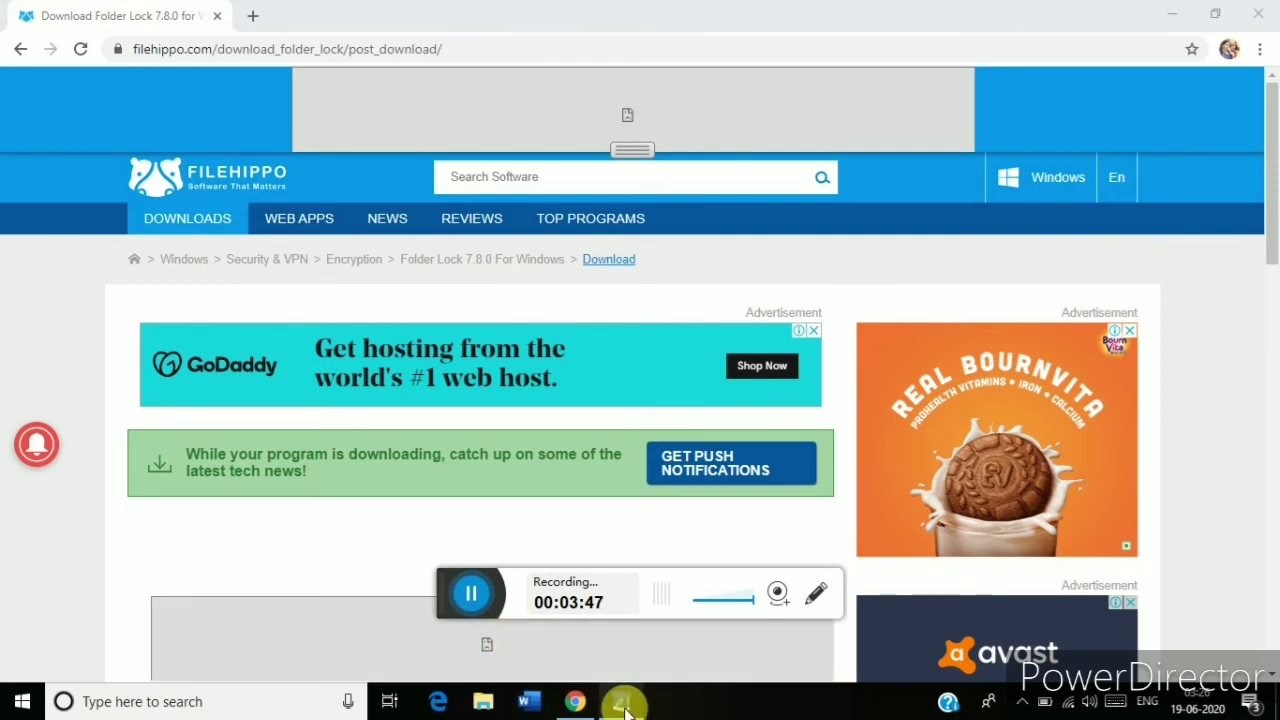
# Run folder-lock-en.exe and install Folder Lock 7.8.0 in English to the default folder.
pyautogui.click(622, 703)
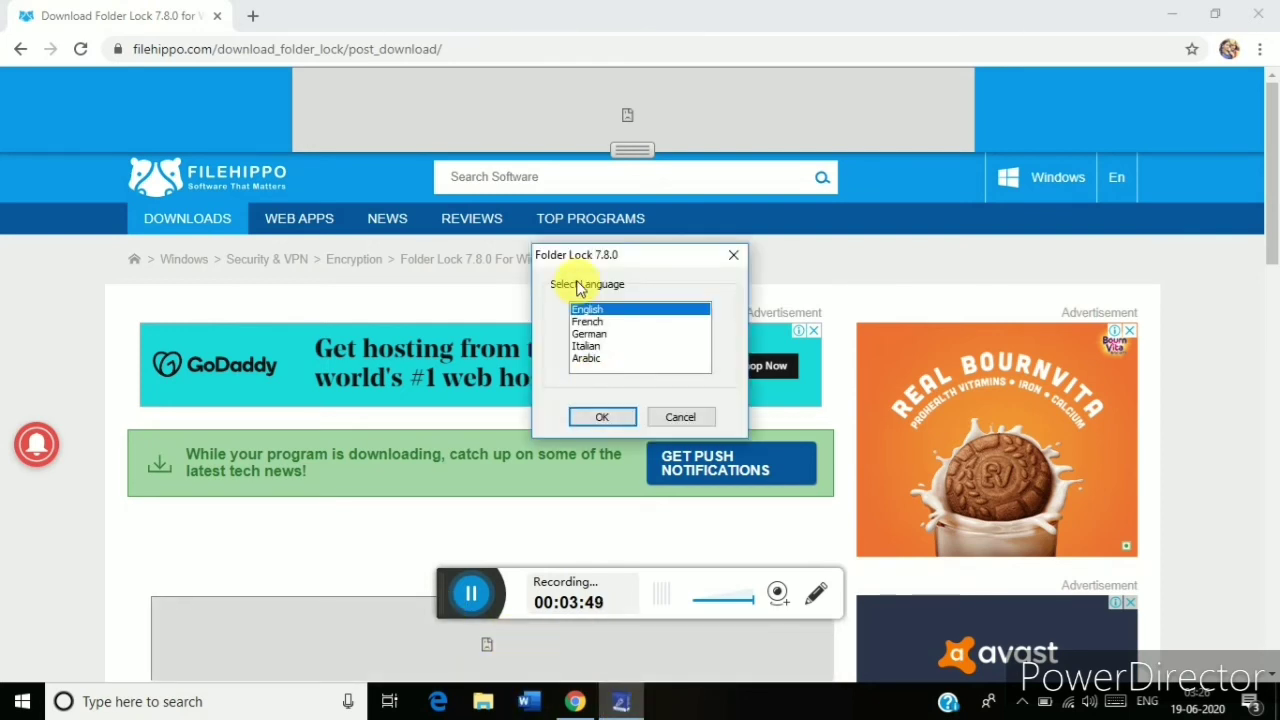
pyautogui.click(1260, 14)
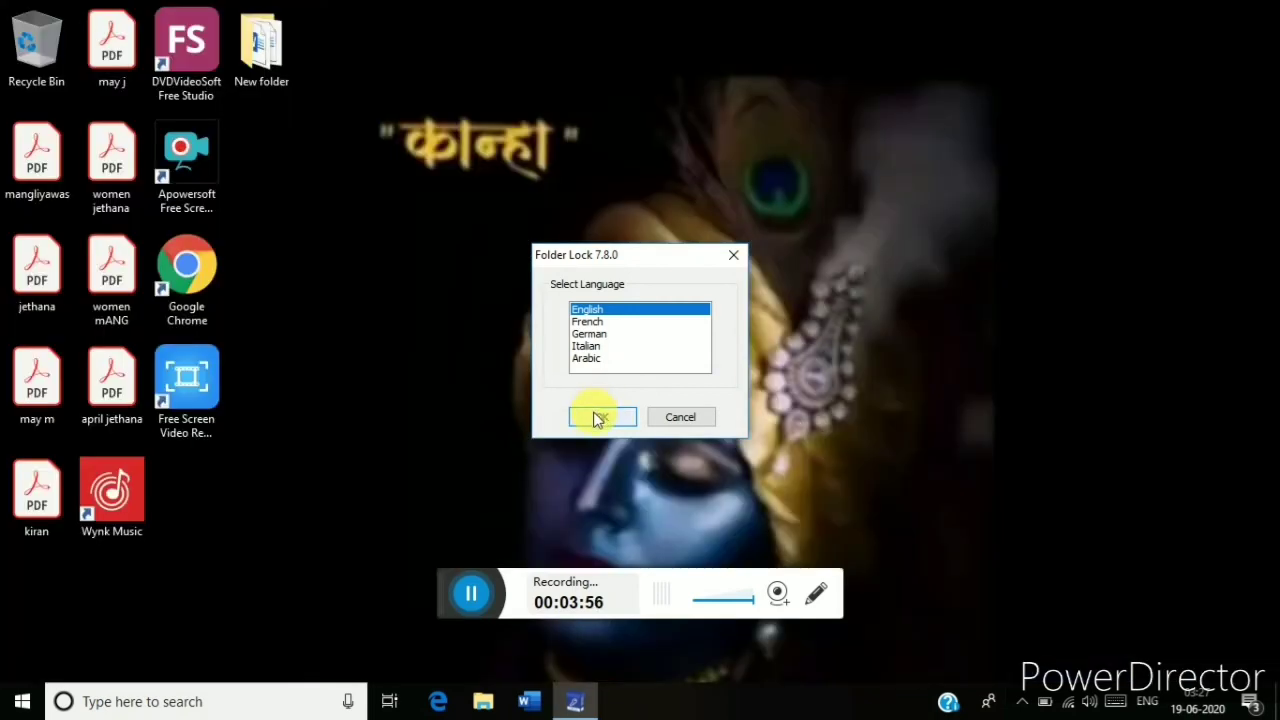
pyautogui.click(596, 416)
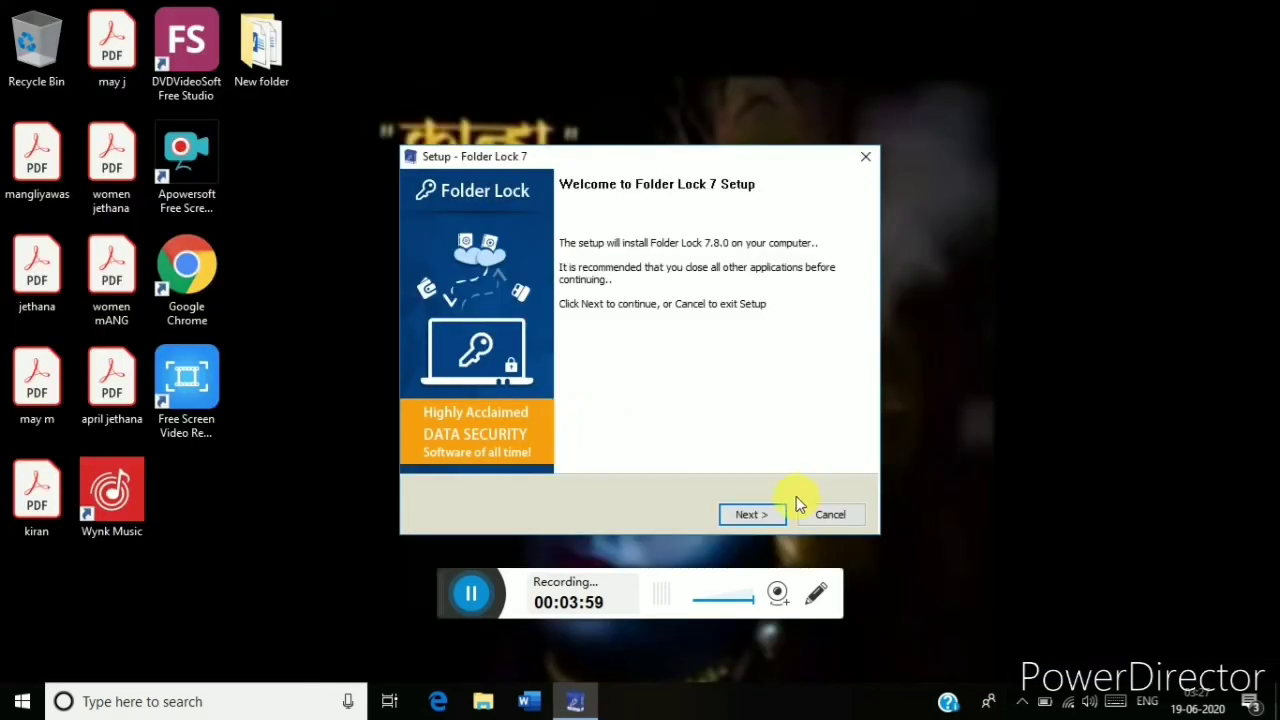
pyautogui.click(752, 516)
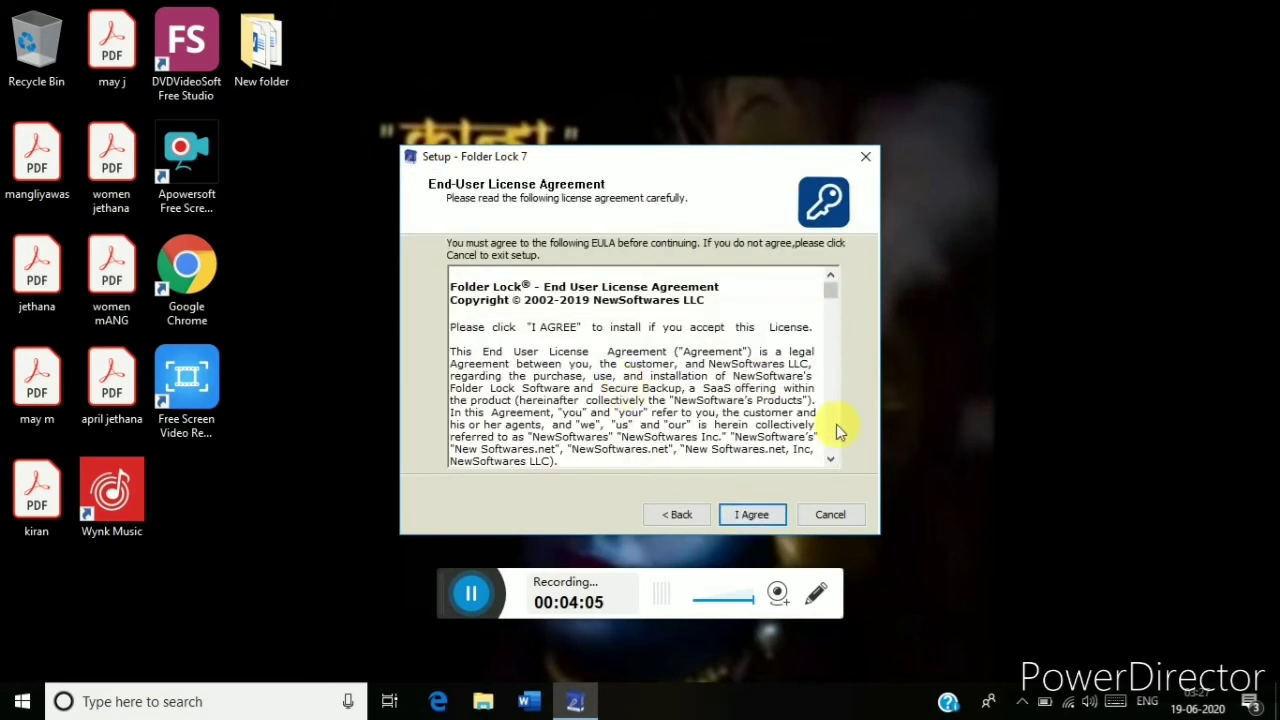
pyautogui.click(830, 459)
pyautogui.click(830, 459)
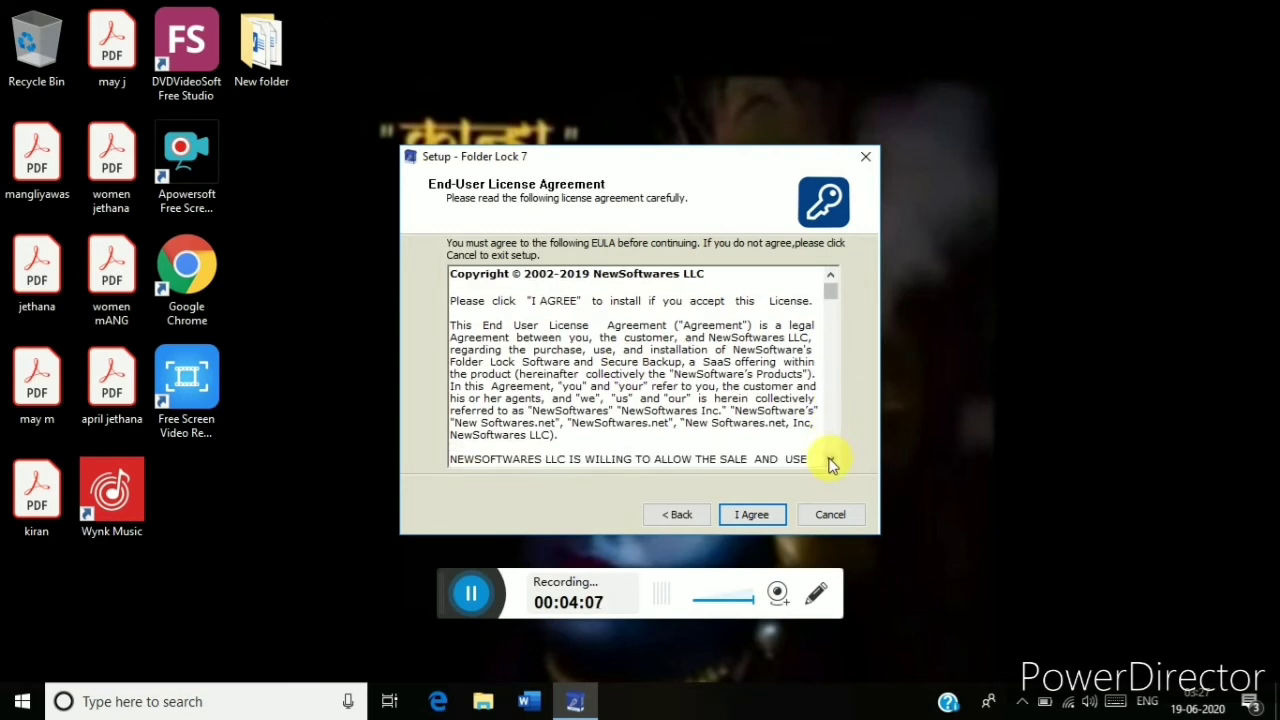
pyautogui.click(748, 516)
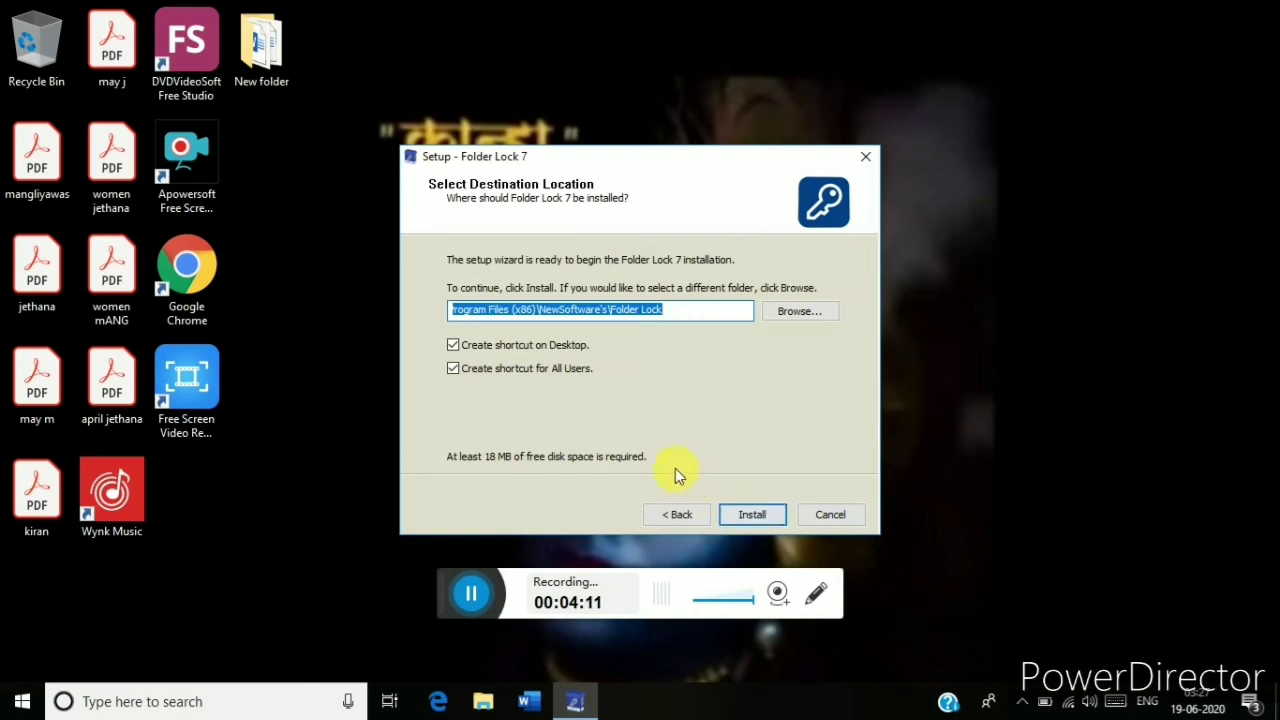
pyautogui.click(752, 514)
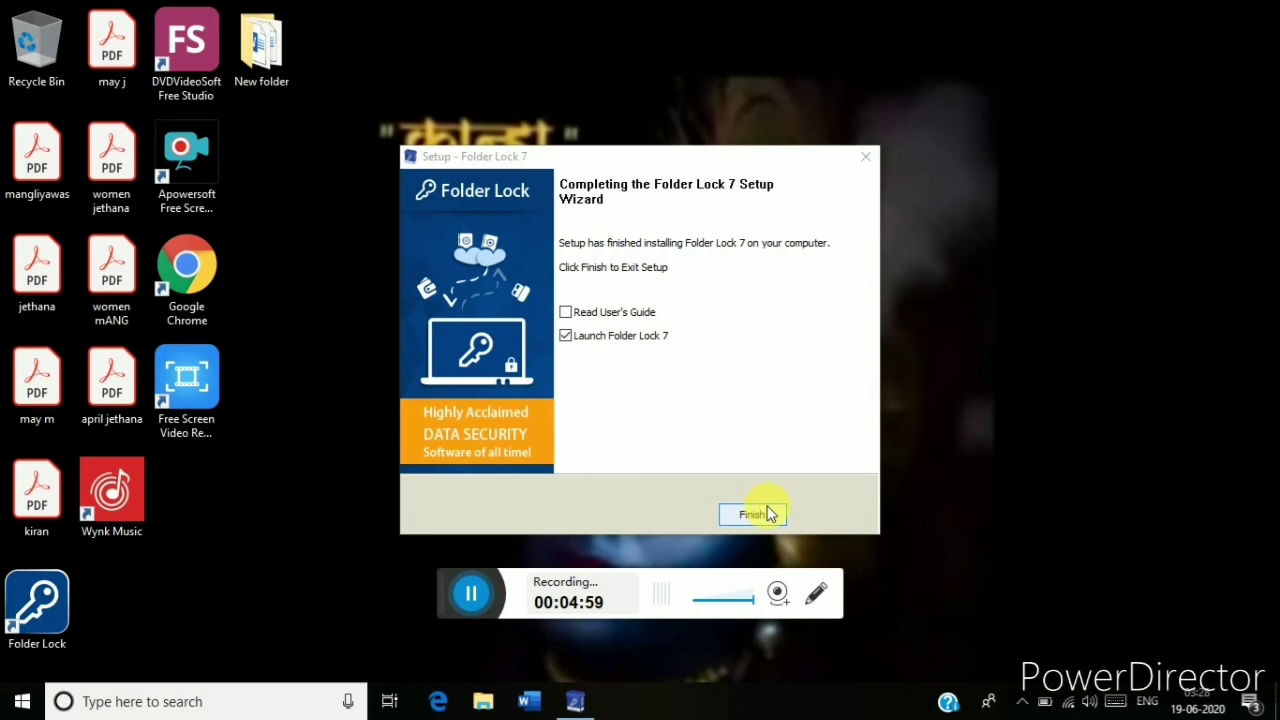
pyautogui.click(766, 515)
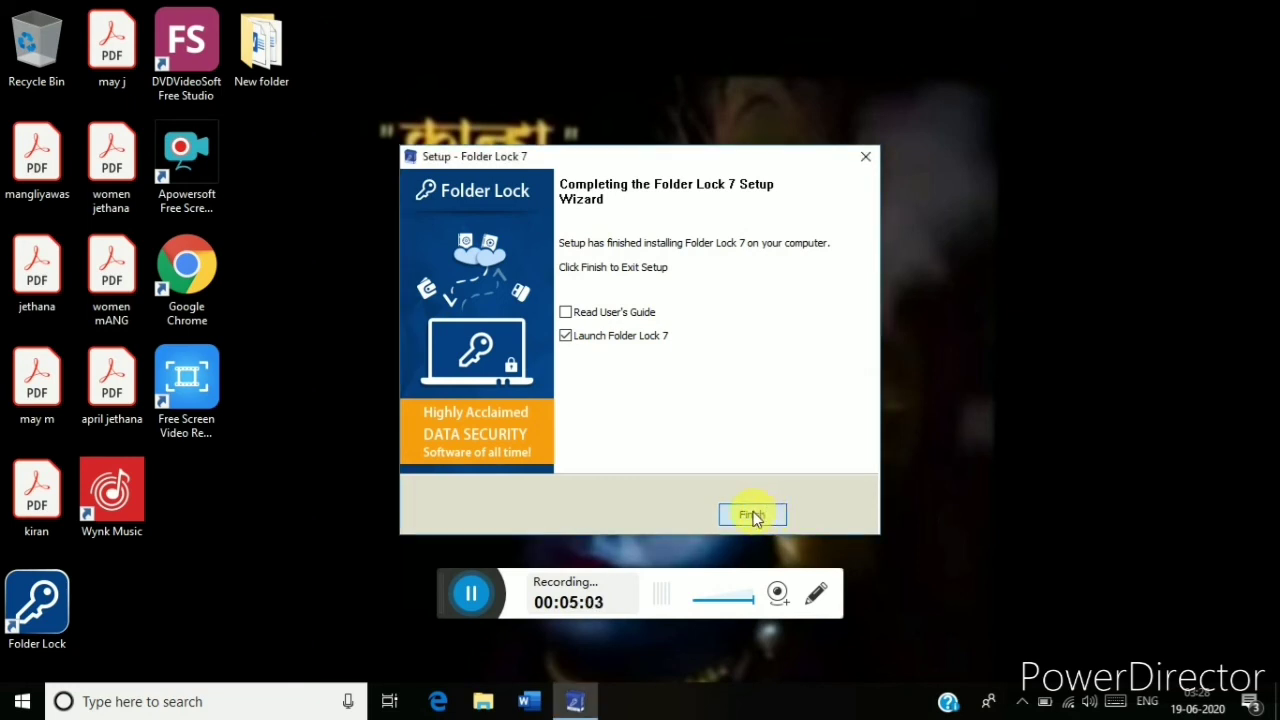
# Finish the setup wizard and start Folder Lock from its desktop shortcut.
pyautogui.click(753, 516)
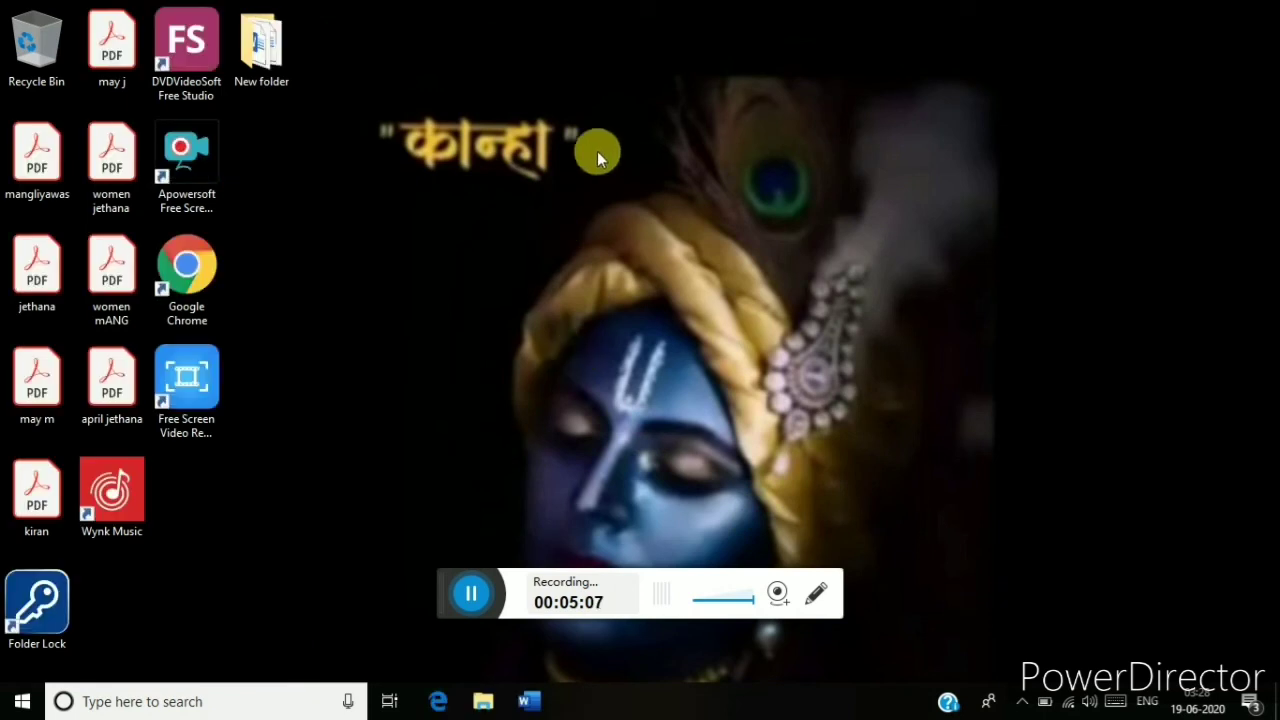
pyautogui.click(55, 595)
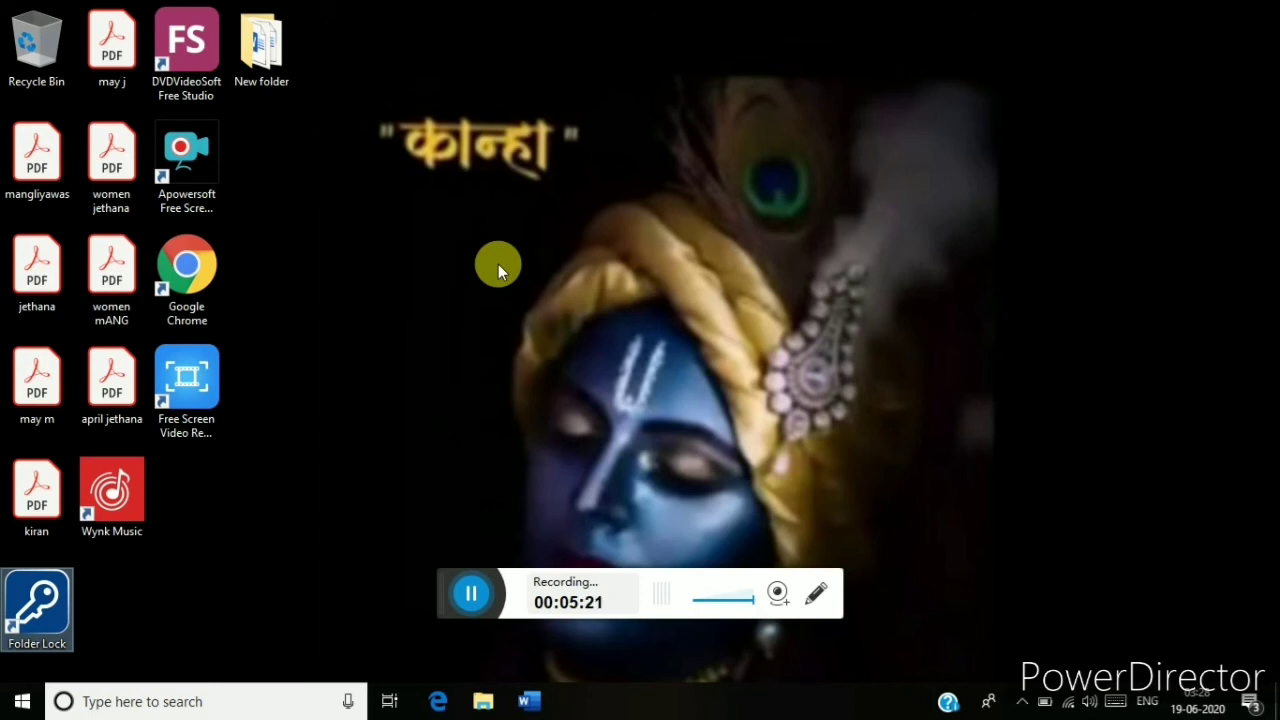
pyautogui.click(498, 264)
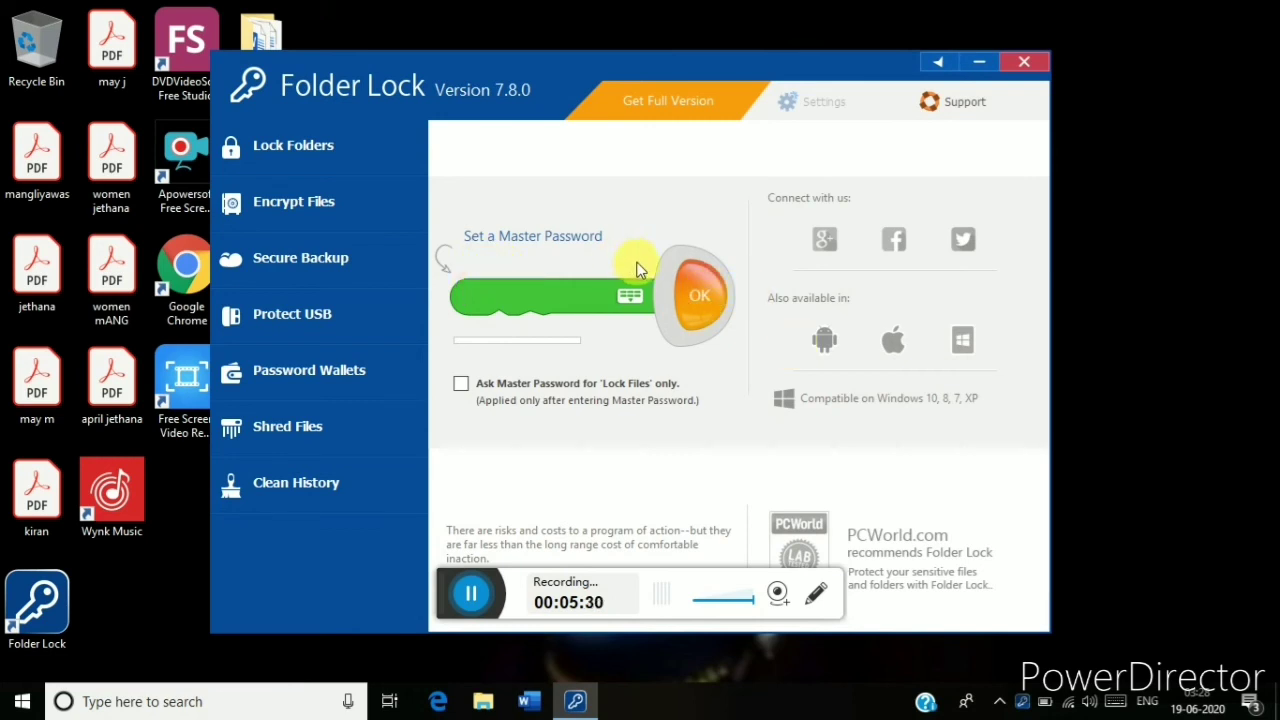
# Enter a six-digit master password in Folder Lock and submit it for confirmation.
pyautogui.click(715, 296)
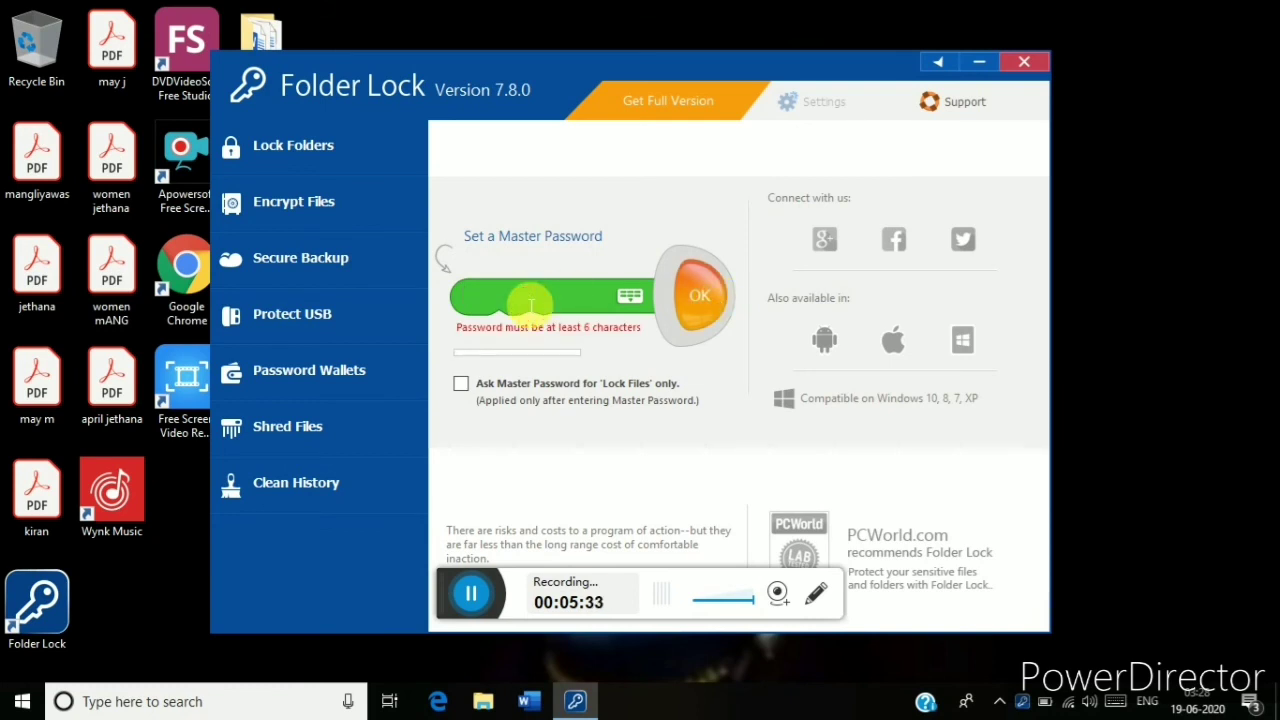
pyautogui.write('123456')
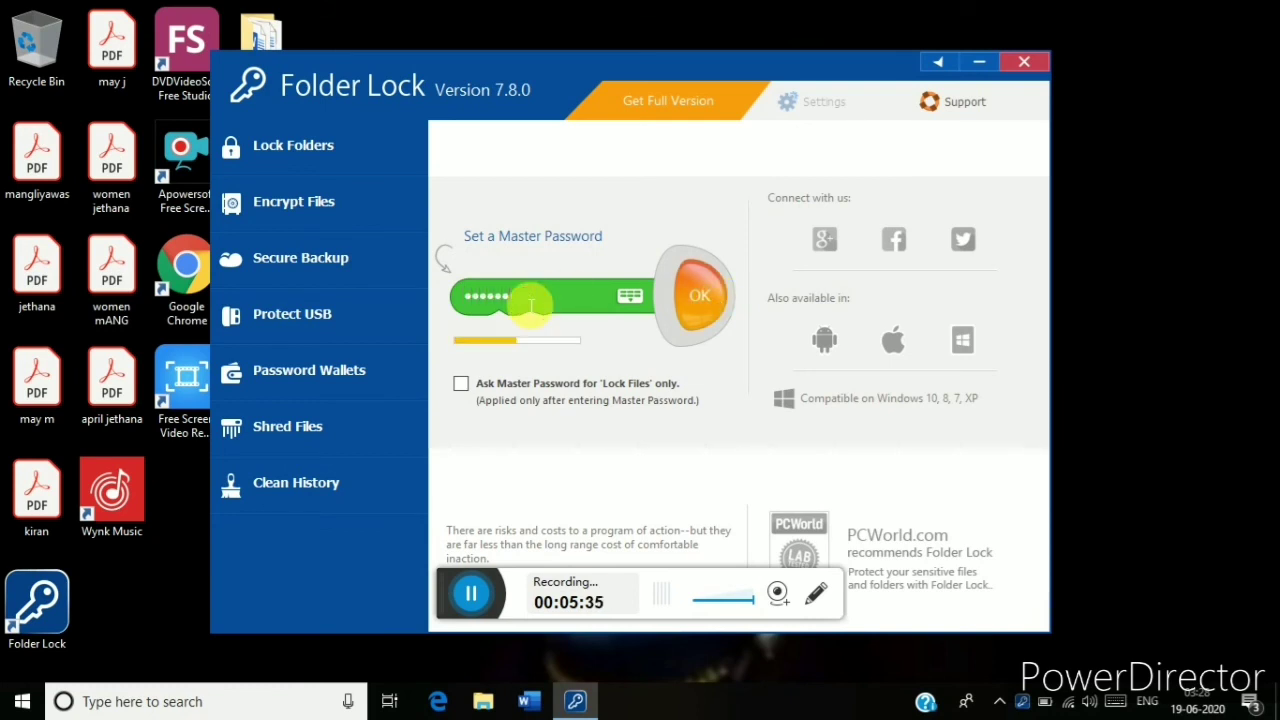
pyautogui.click(692, 292)
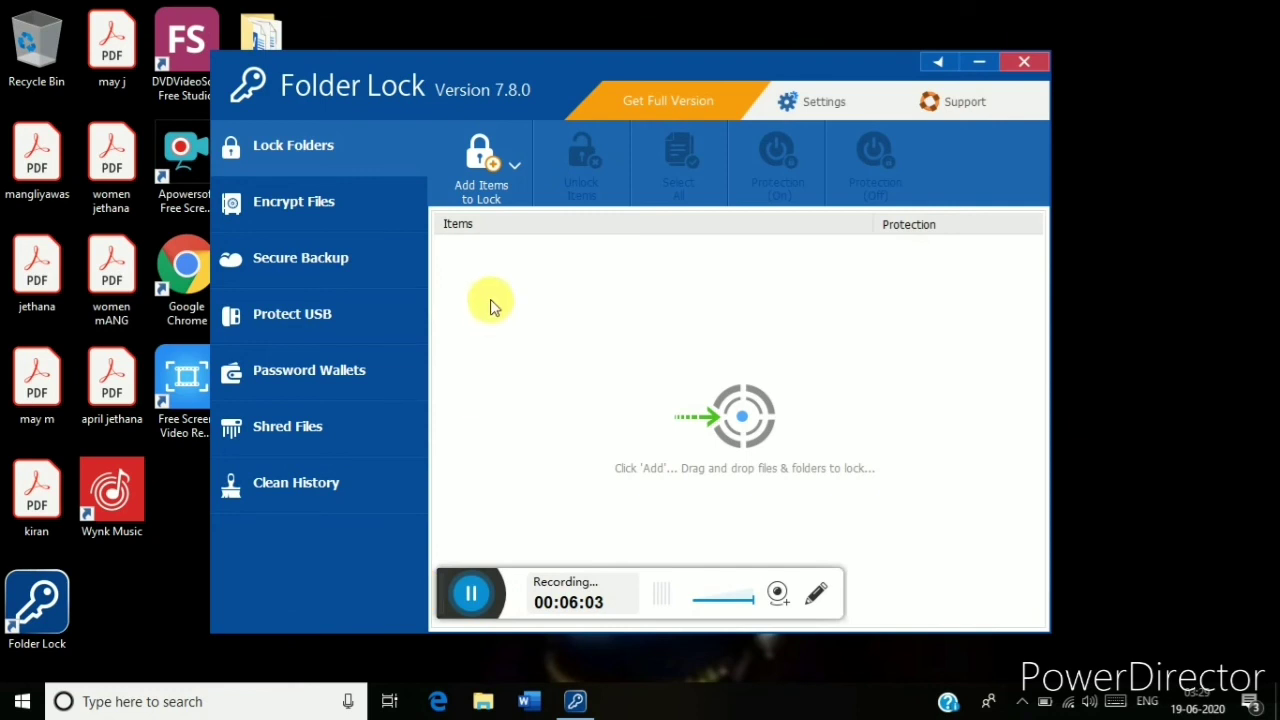
# Add Local Disk (D:) to Folder Lock's locked items through Add Drive(s).
pyautogui.click(504, 155)
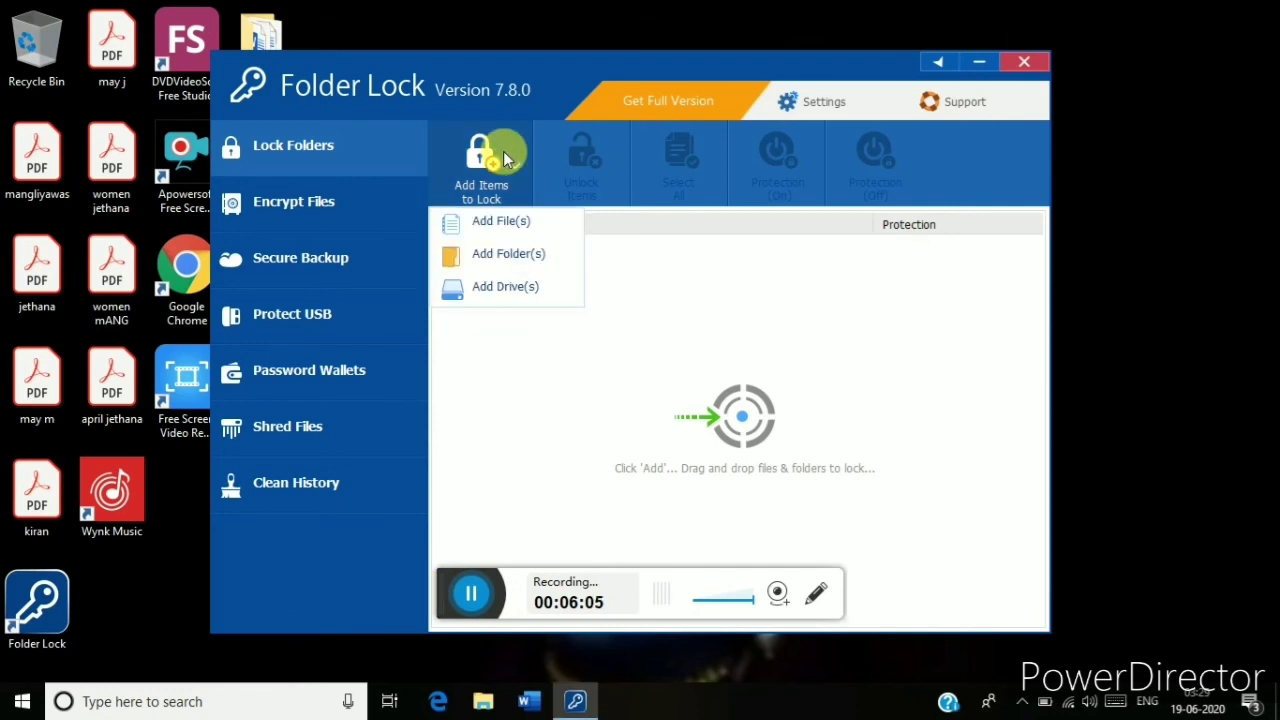
pyautogui.click(495, 286)
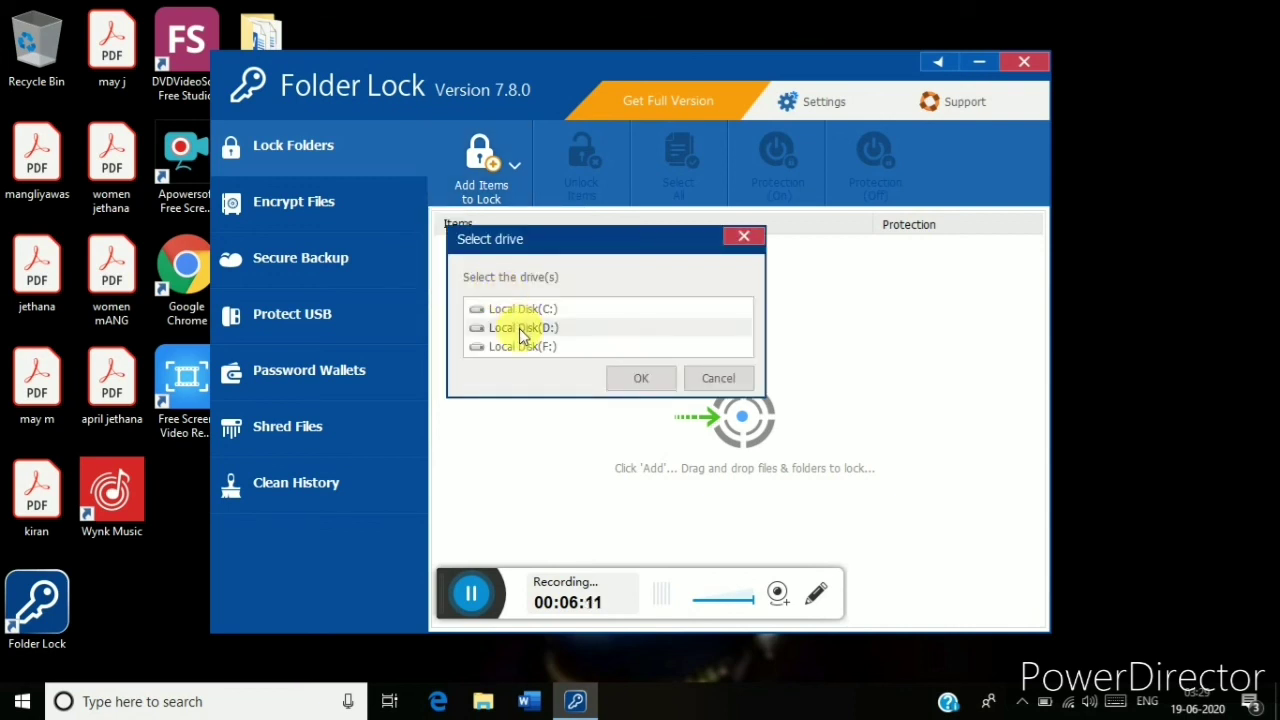
pyautogui.click(521, 330)
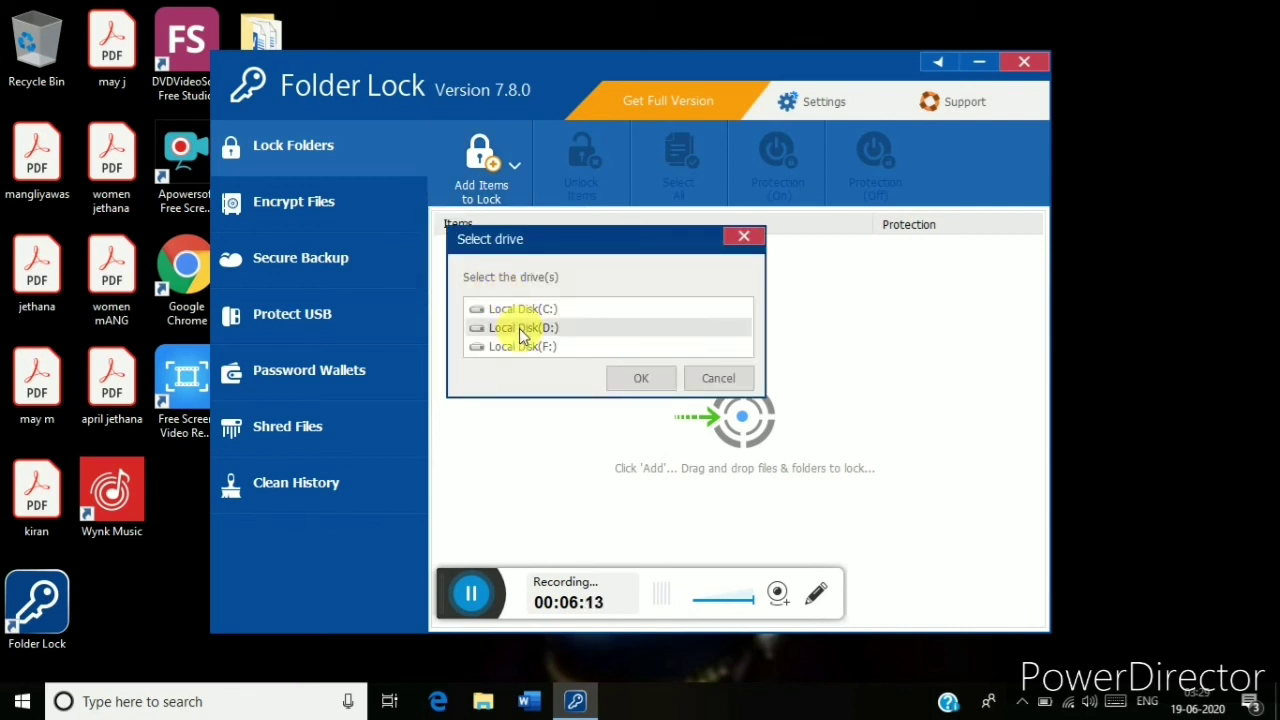
pyautogui.click(648, 378)
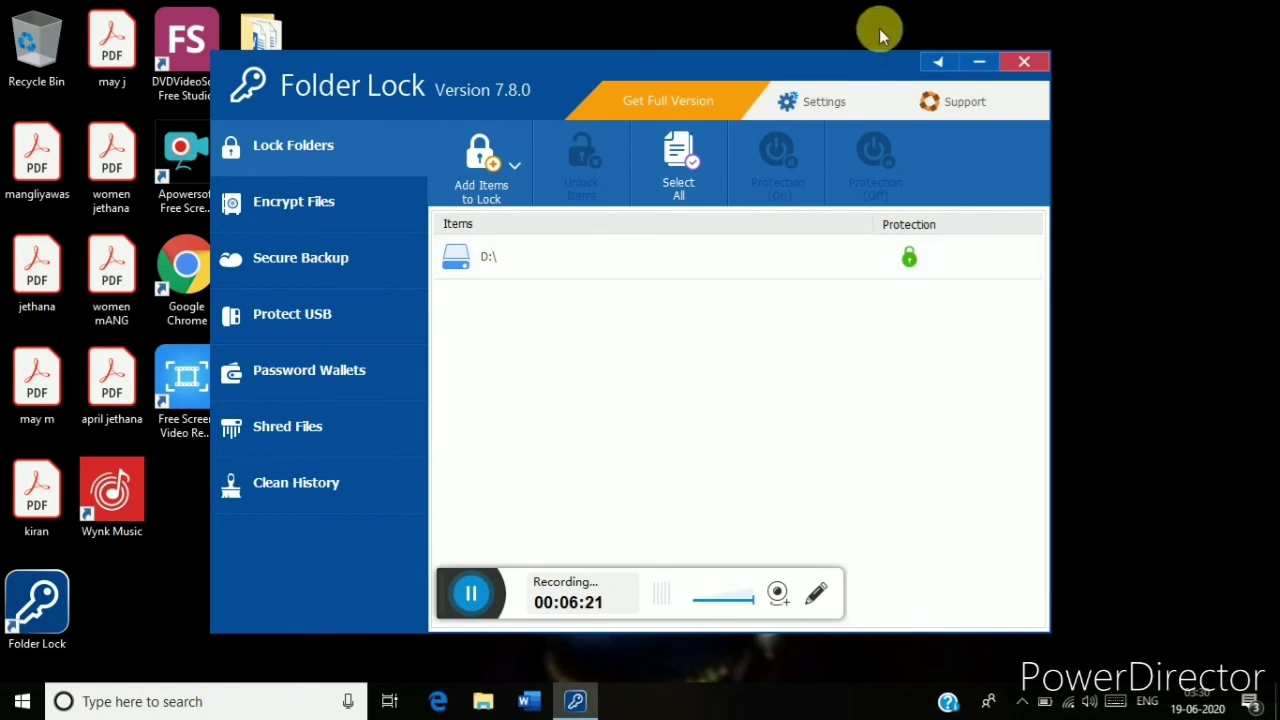
# Minimize Folder Lock and open Data (D:) from This PC, dismissing the access-denied error.
pyautogui.click(977, 59)
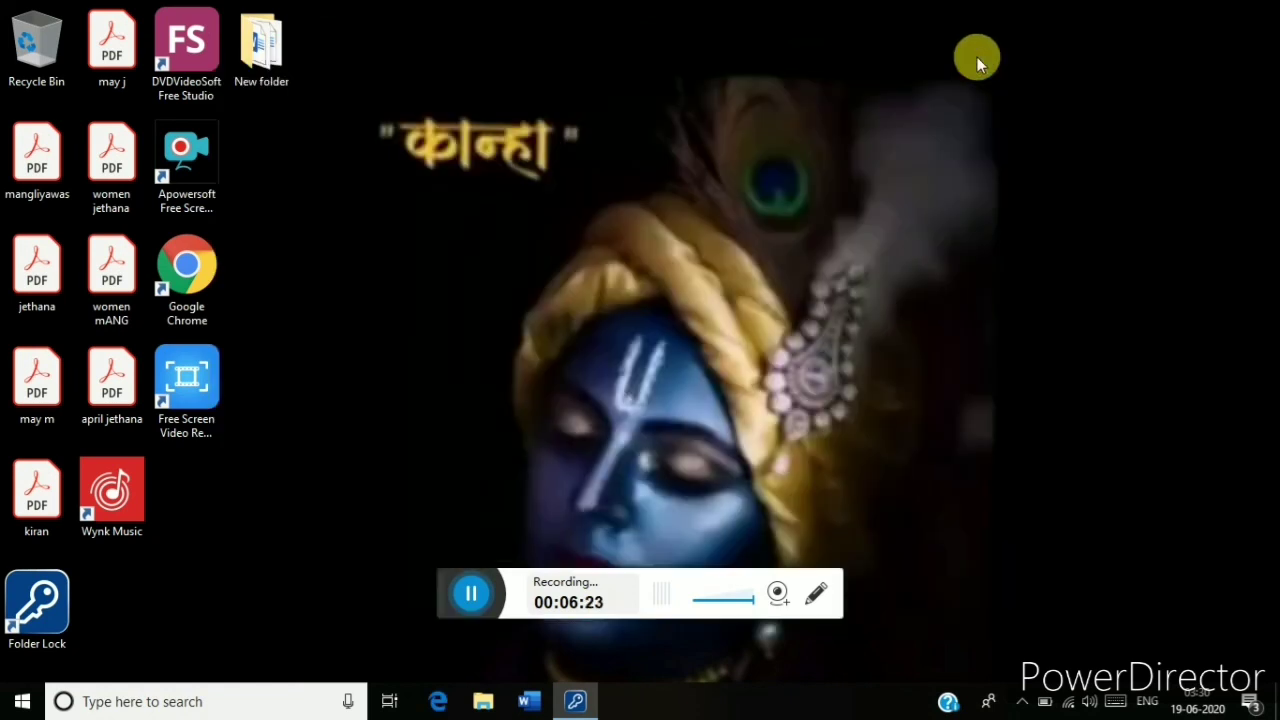
pyautogui.click(660, 172)
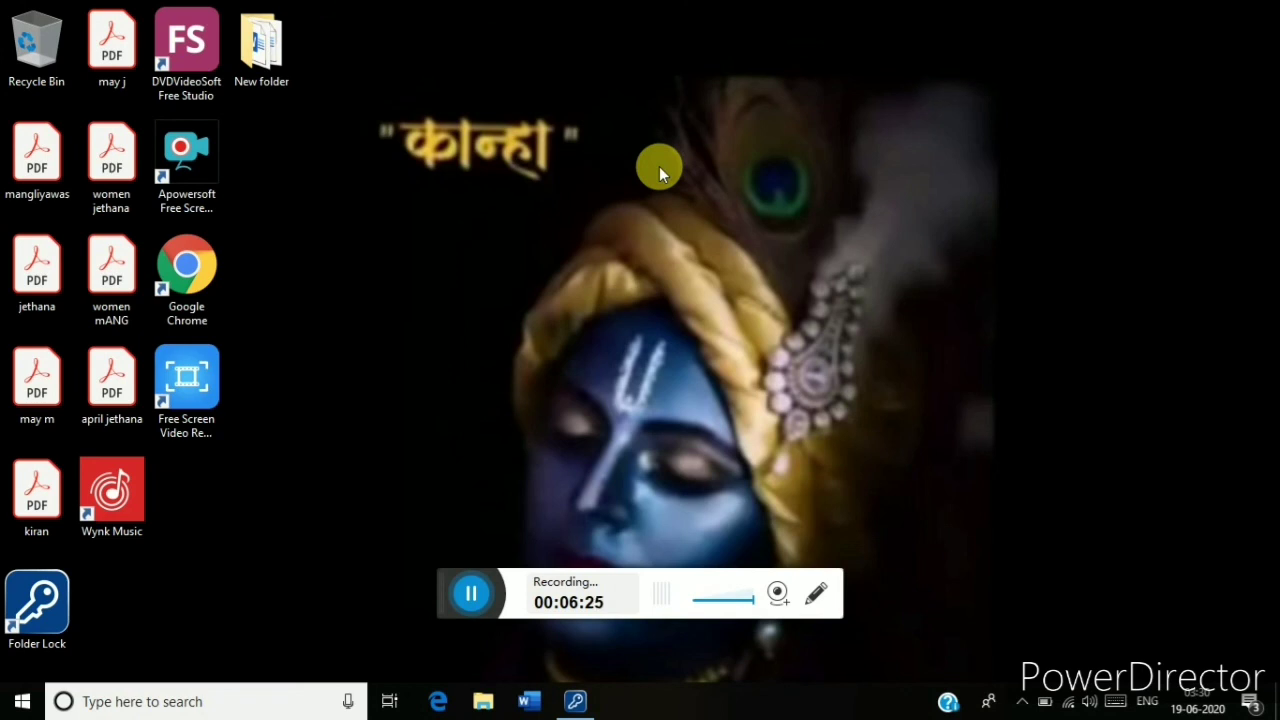
pyautogui.press('super+e')
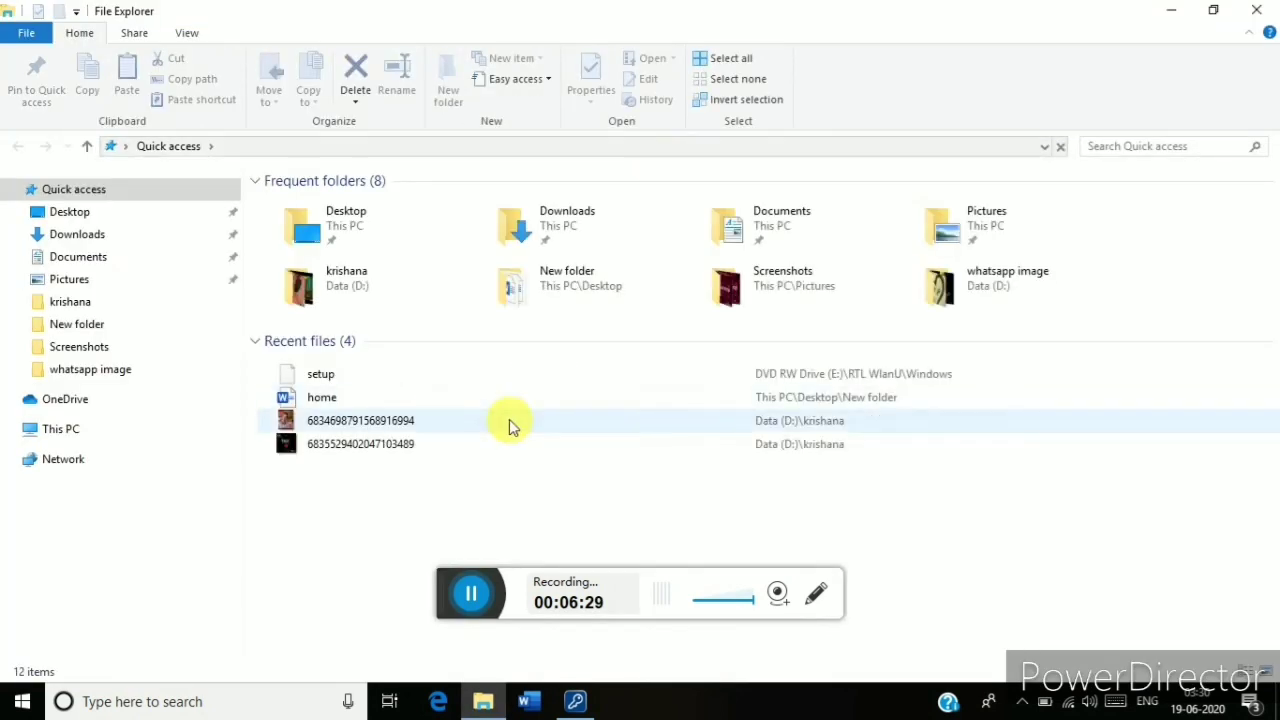
pyautogui.click(103, 425)
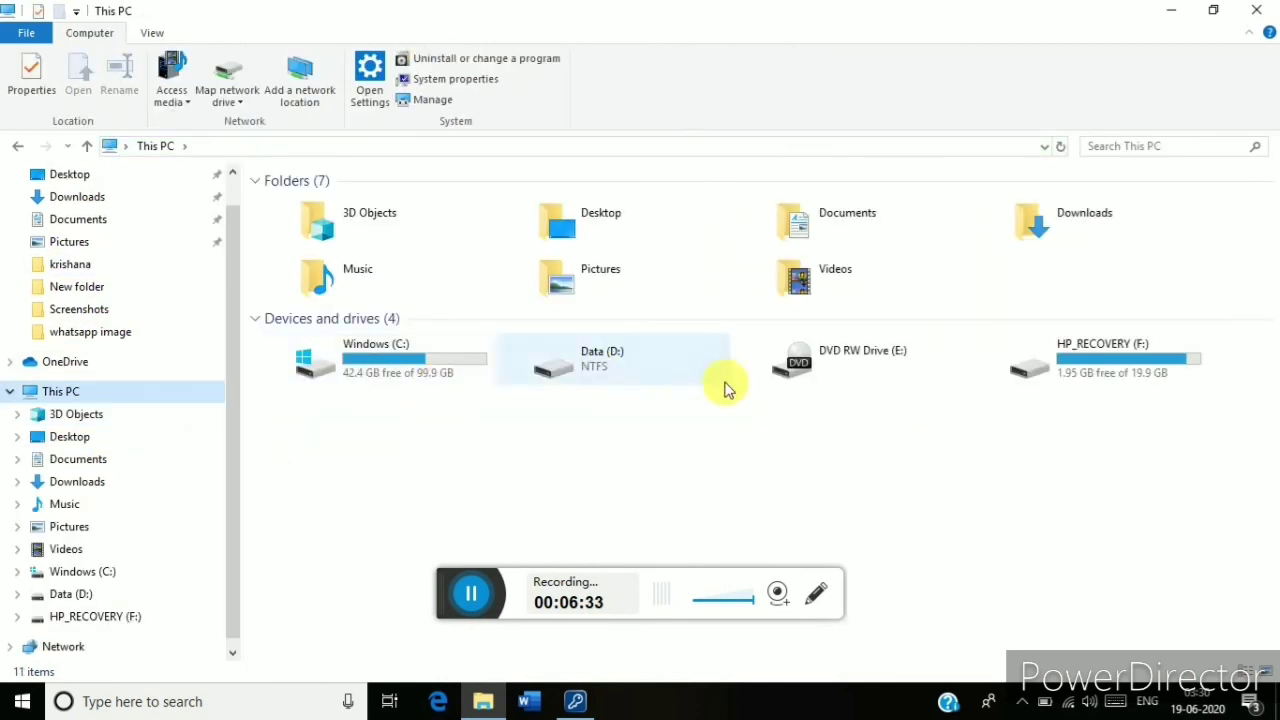
pyautogui.click(615, 365)
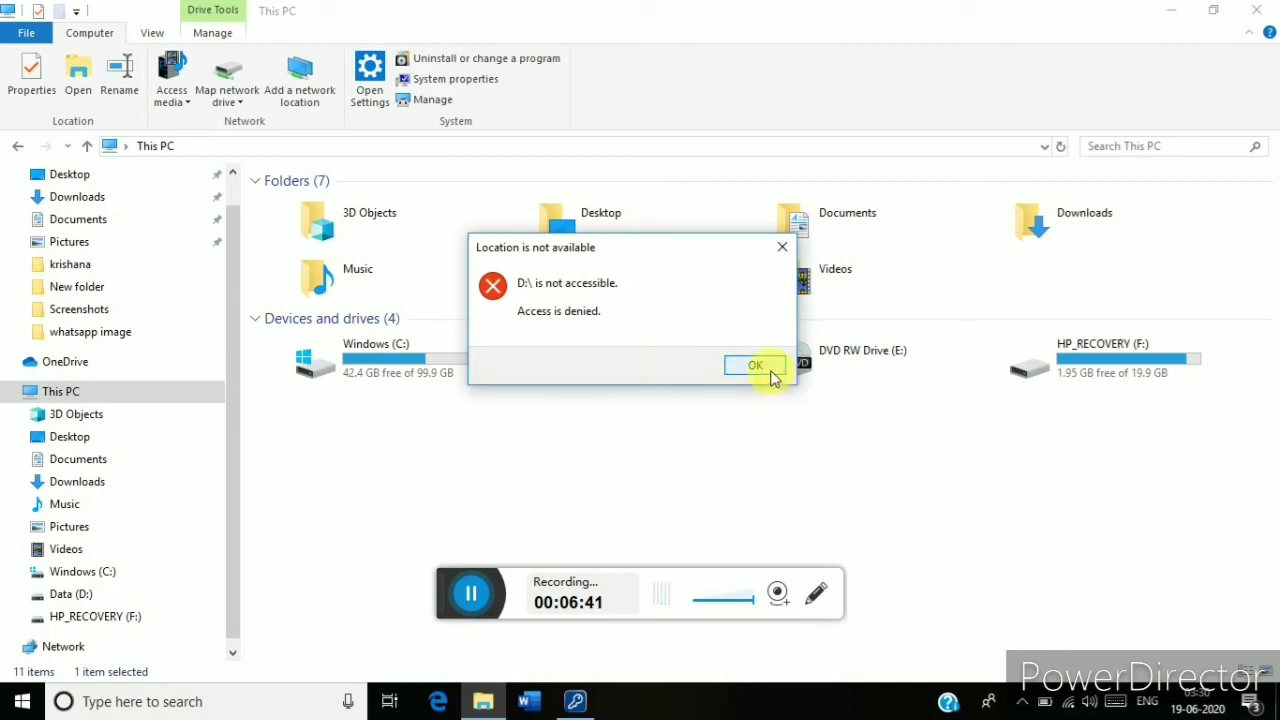
pyautogui.click(757, 366)
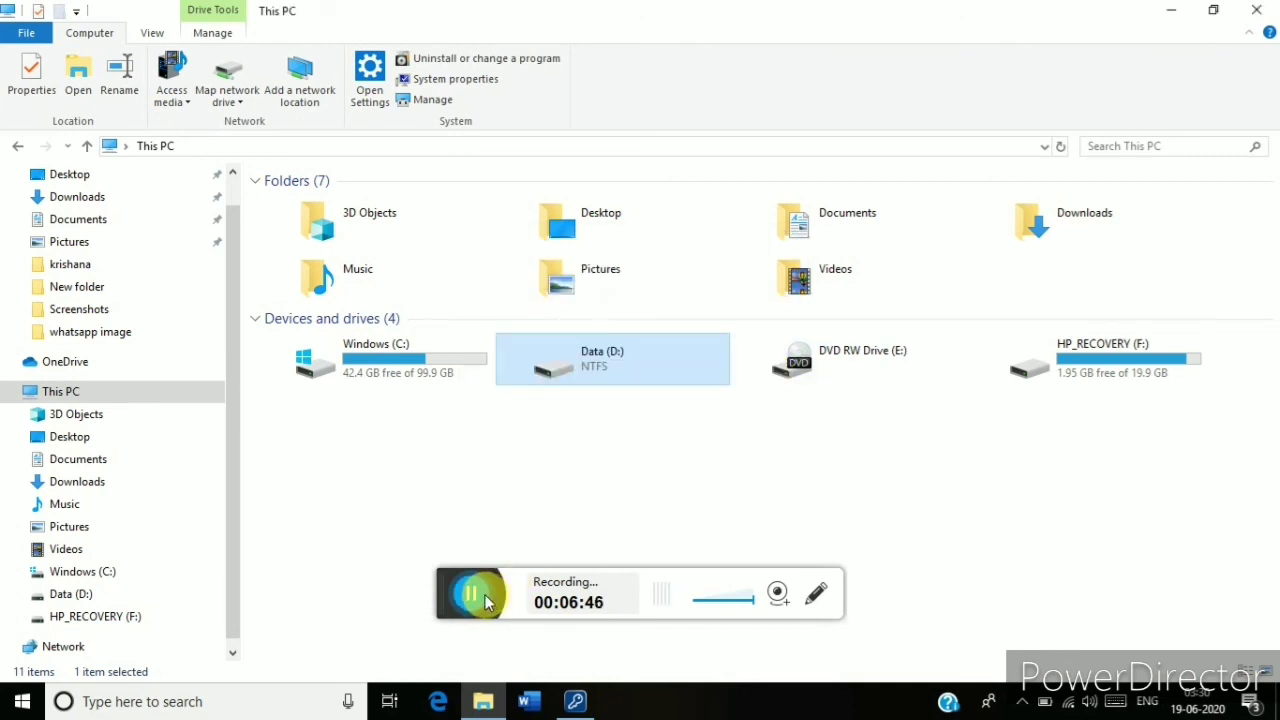
pyautogui.press('Return')
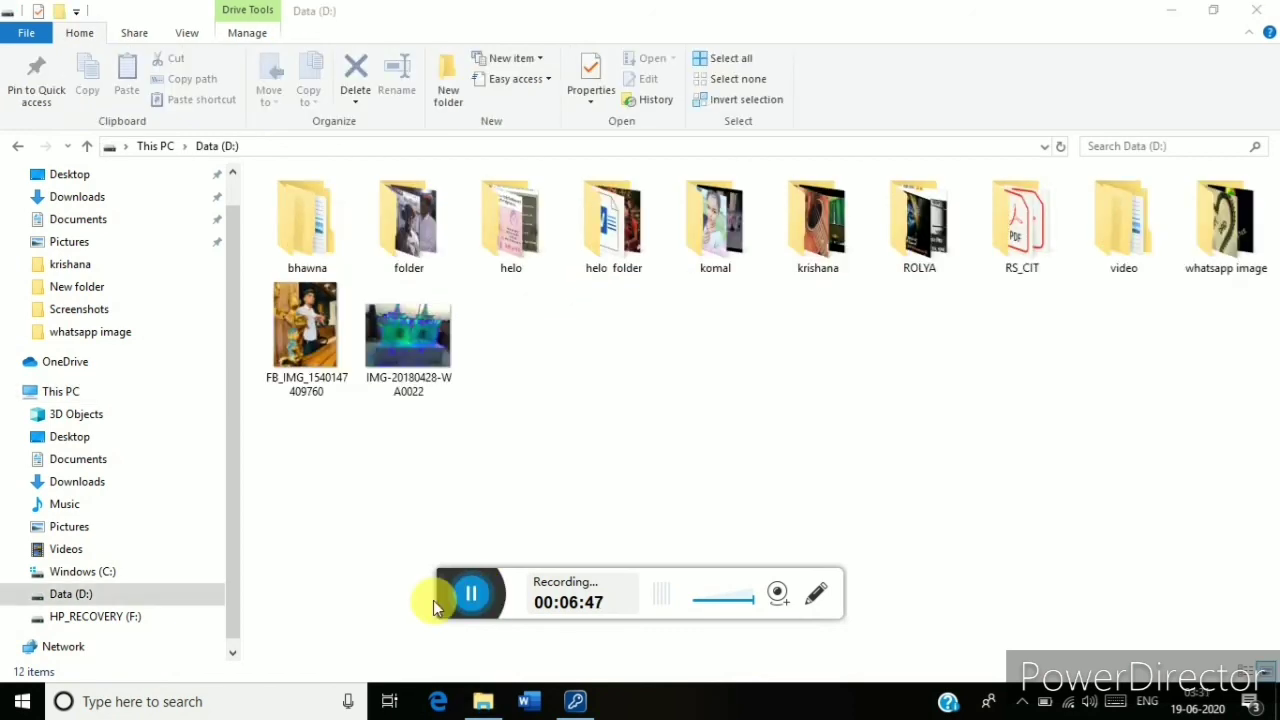
# Relock the D:\ entry in Folder Lock, minimize it, and close the Data (D:) window.
pyautogui.click(573, 701)
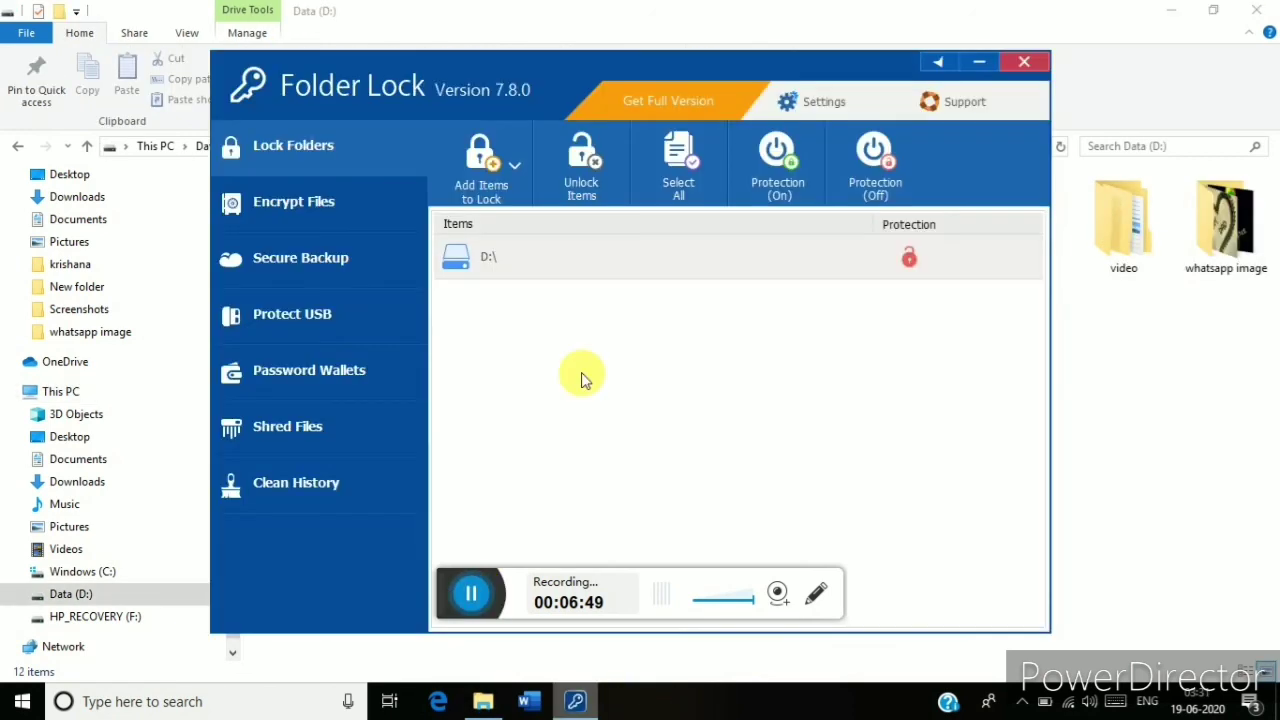
pyautogui.rightClick(576, 262)
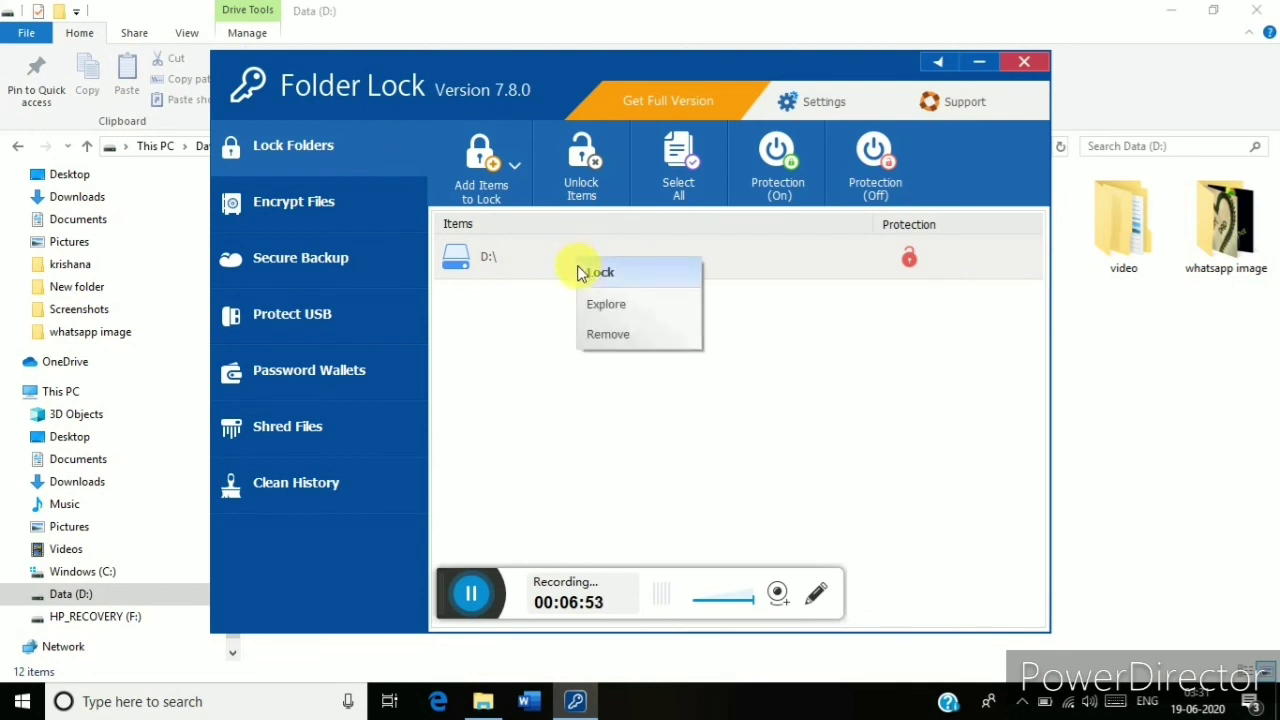
pyautogui.click(583, 271)
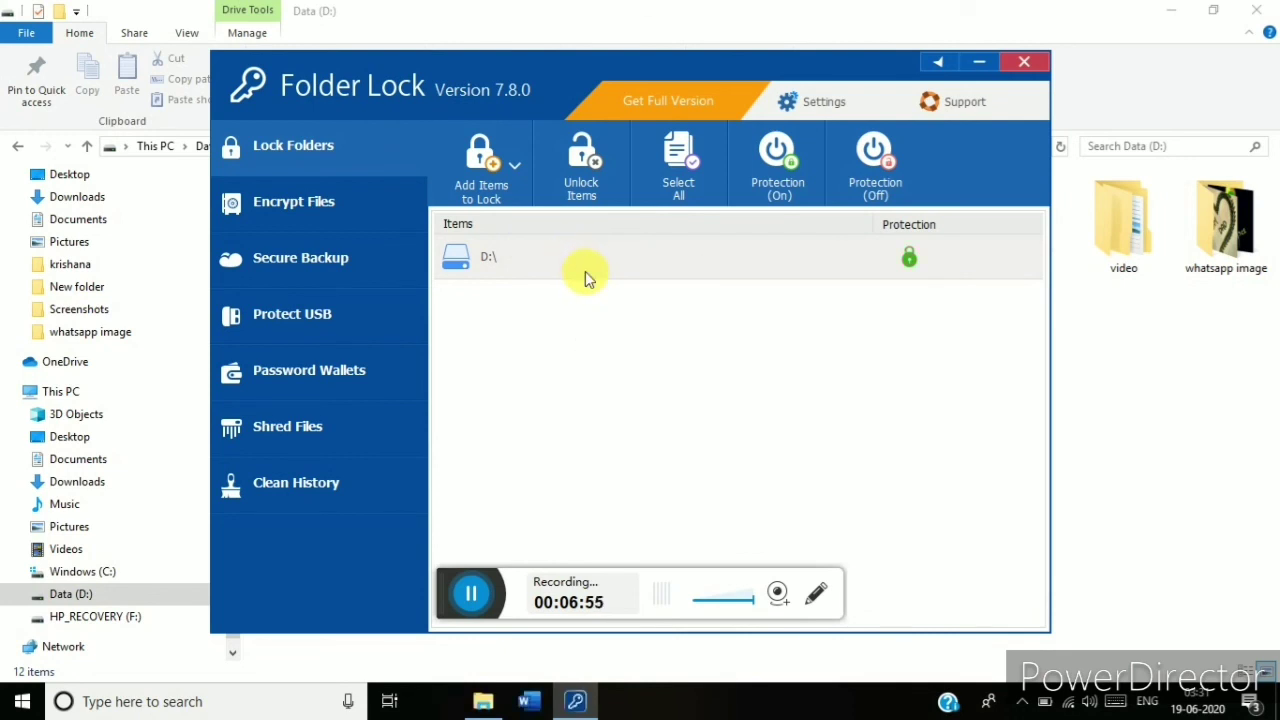
pyautogui.click(979, 62)
pyautogui.click(1256, 10)
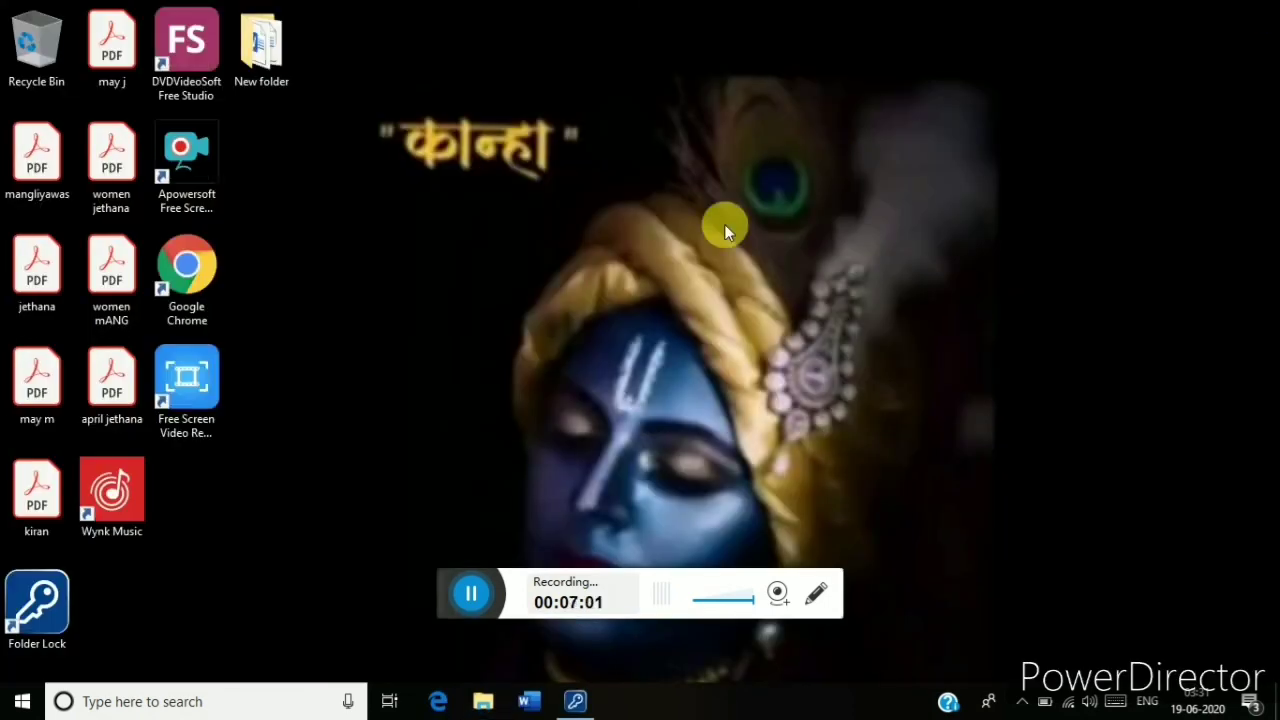
# Try opening Data (D:) from This PC and confirm the Access is denied error.
pyautogui.press('super+e')
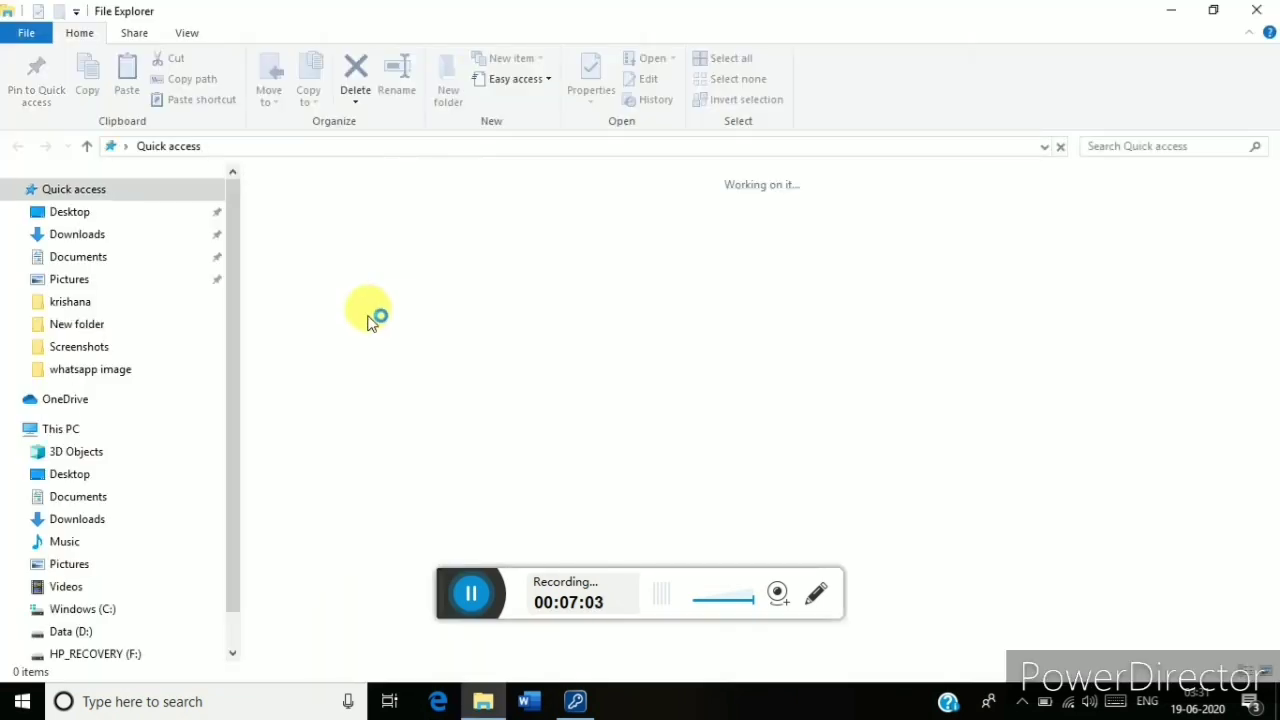
pyautogui.click(88, 436)
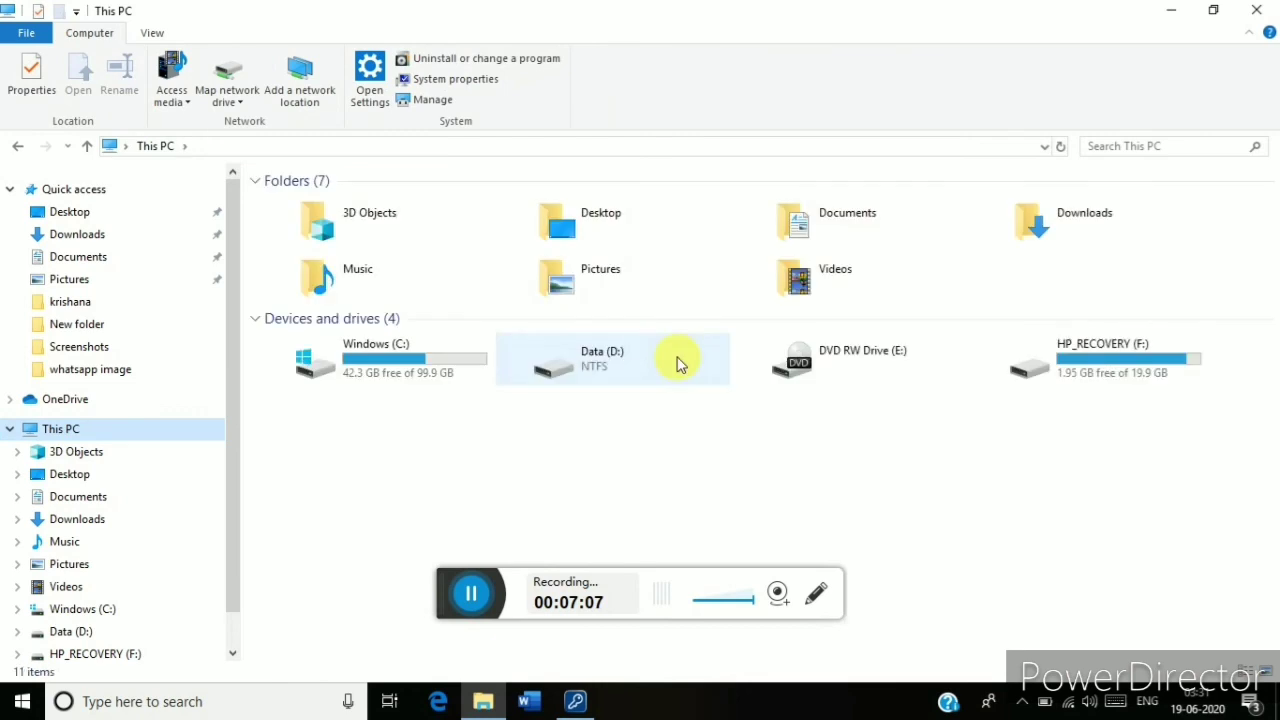
pyautogui.doubleClick(643, 366)
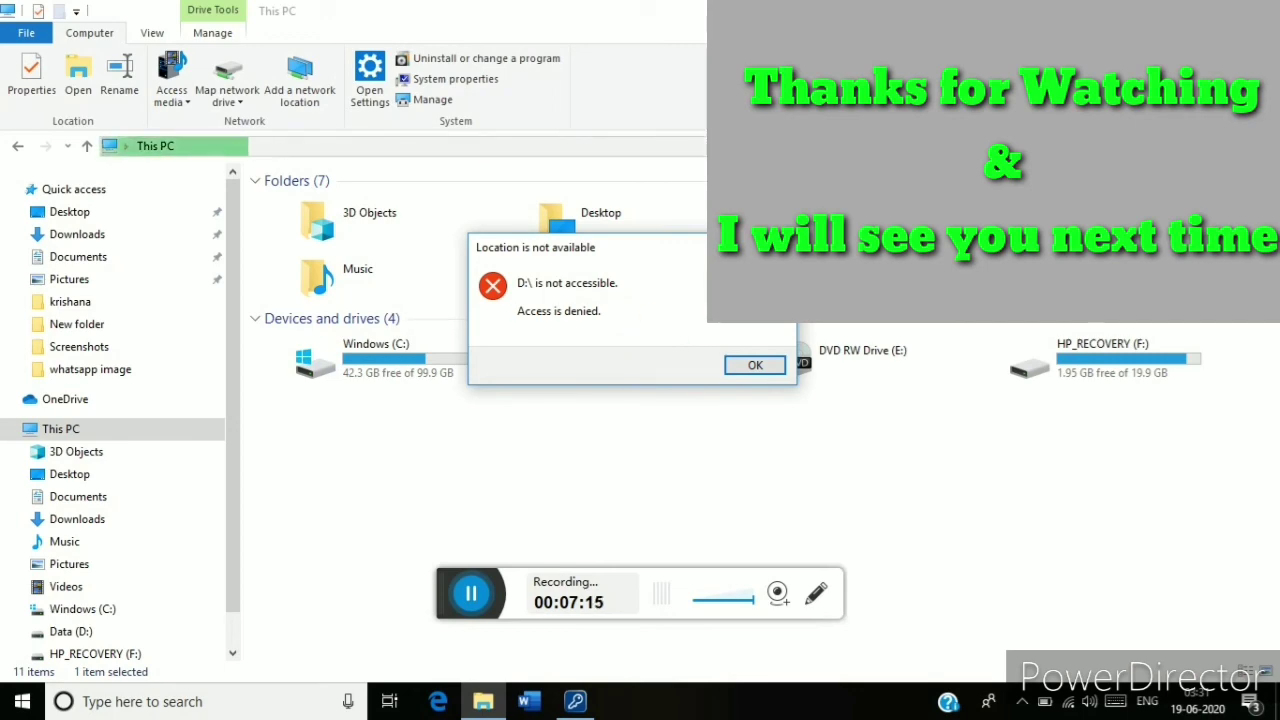
pyautogui.press('Return')
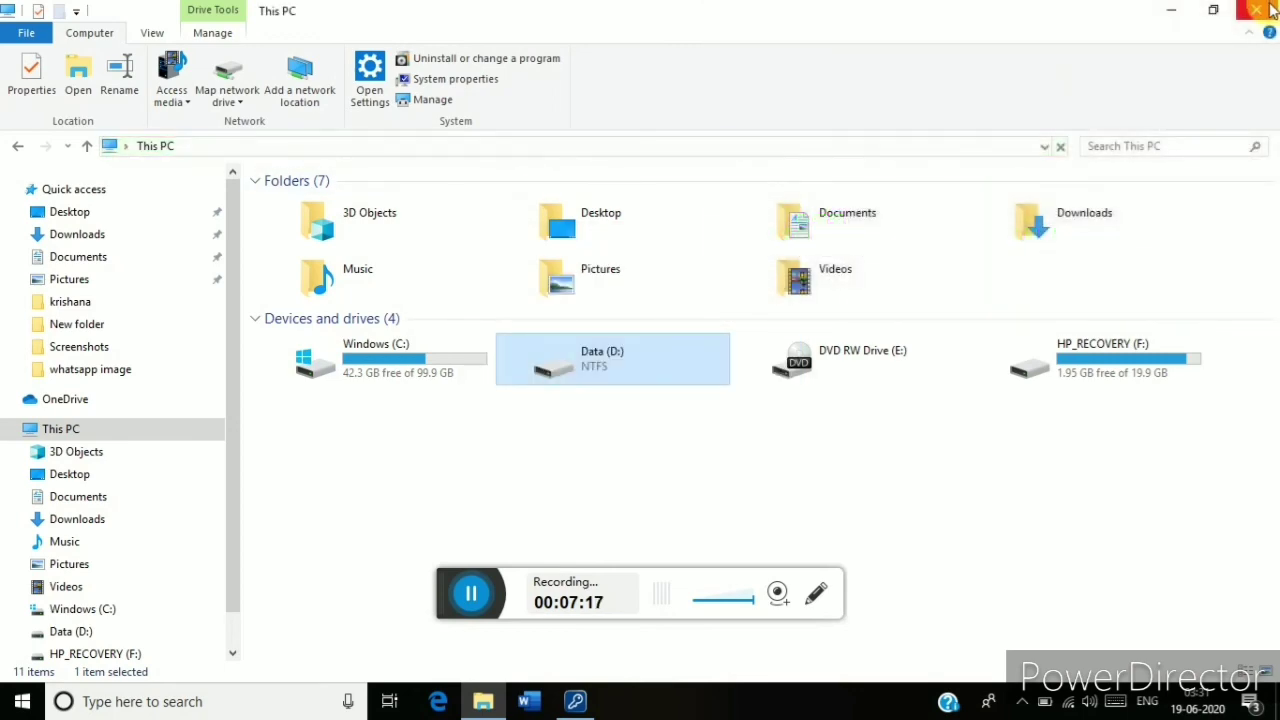